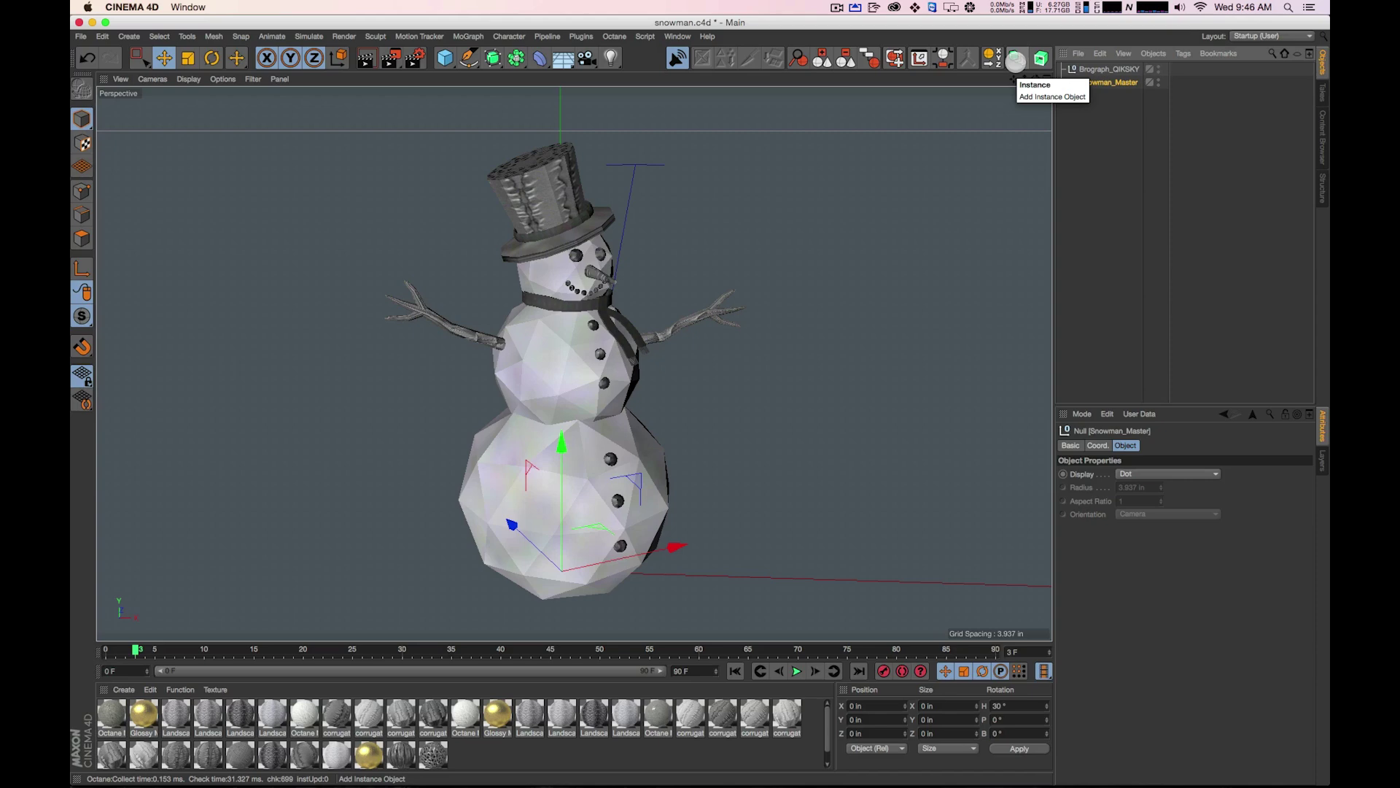
Create an Instance of Snowman_Master via Commander and drag it right of the original snowman.
key("shift+c")
type("instance")
key("Return")
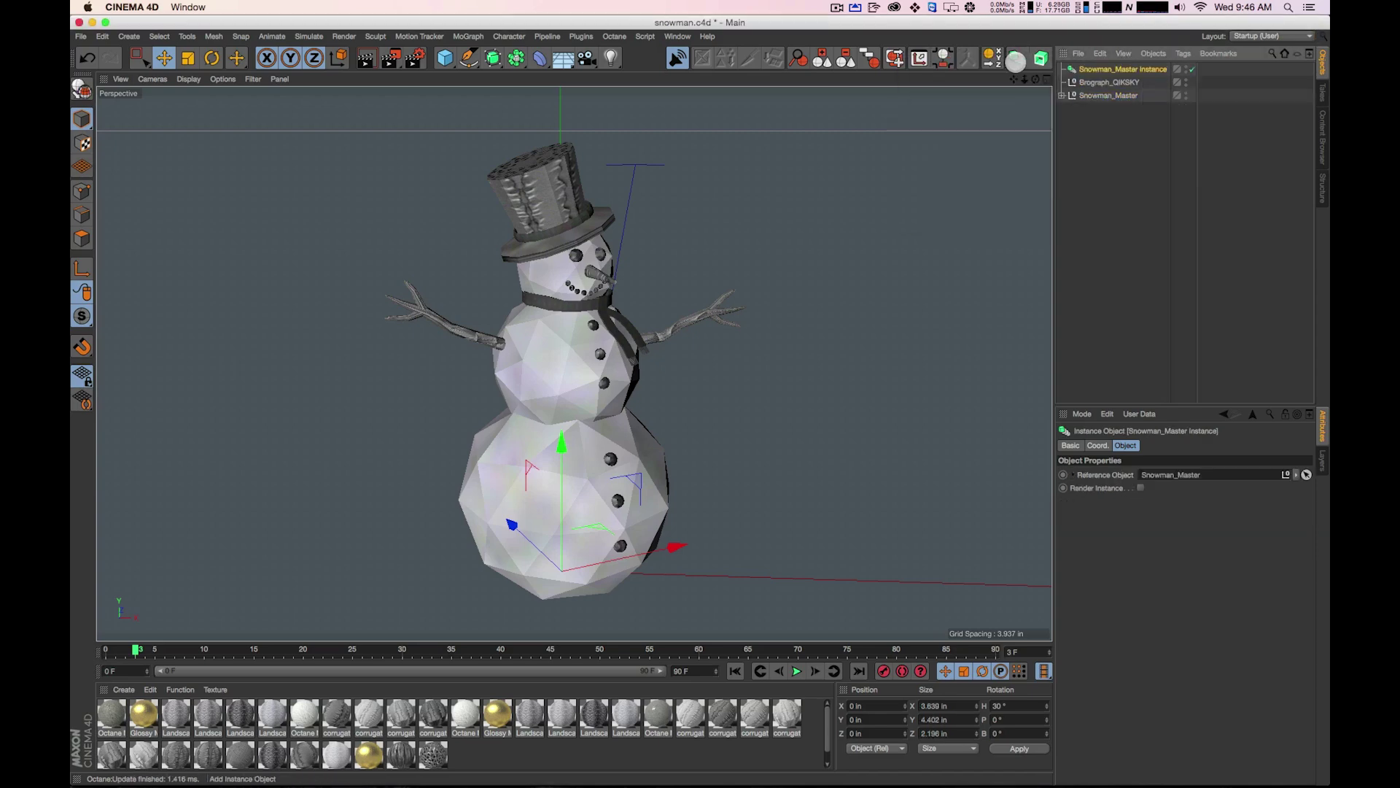
left_click_drag(627, 470, 660, 391)
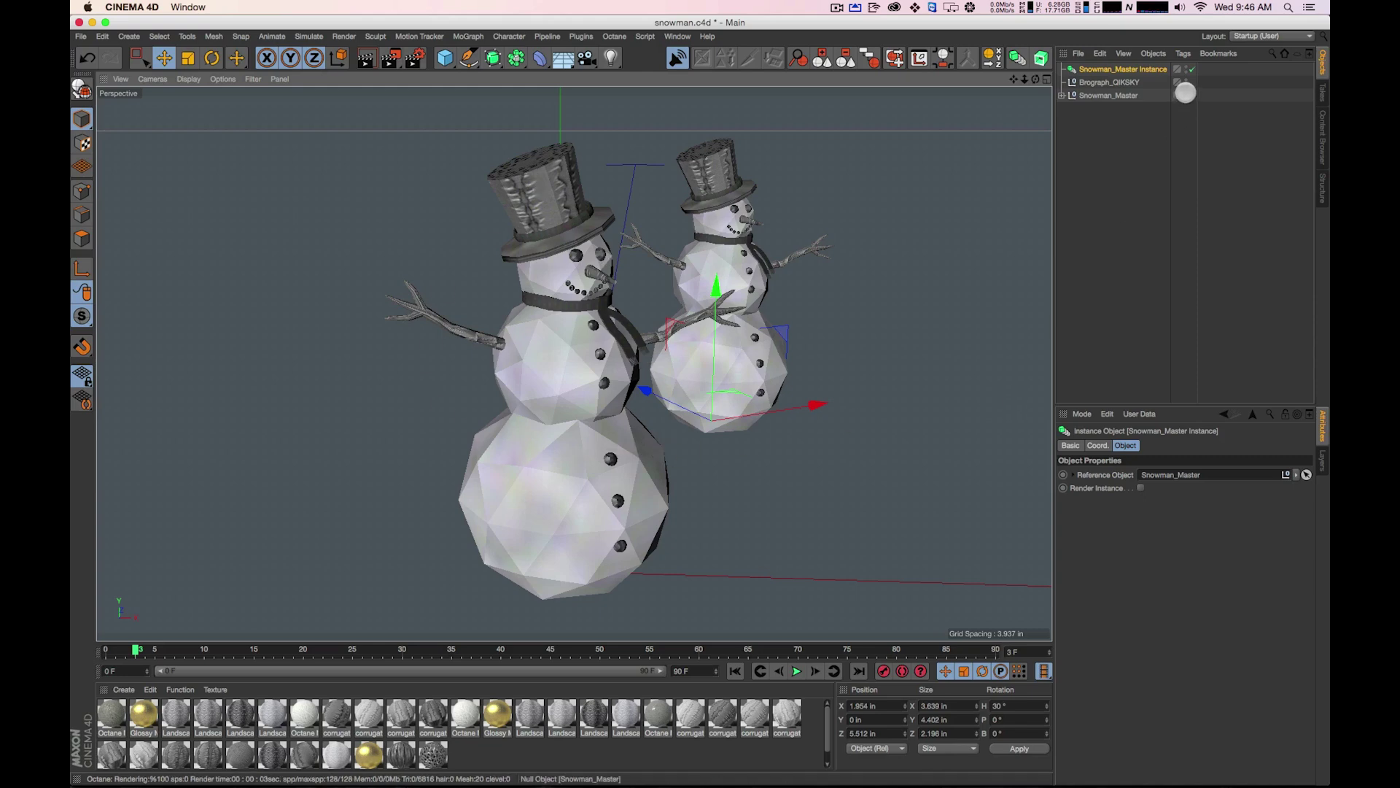
Toggle Snowman_Master's viewport visibility off and back on, then select the Snowman_Master null.
left_click(1185, 92)
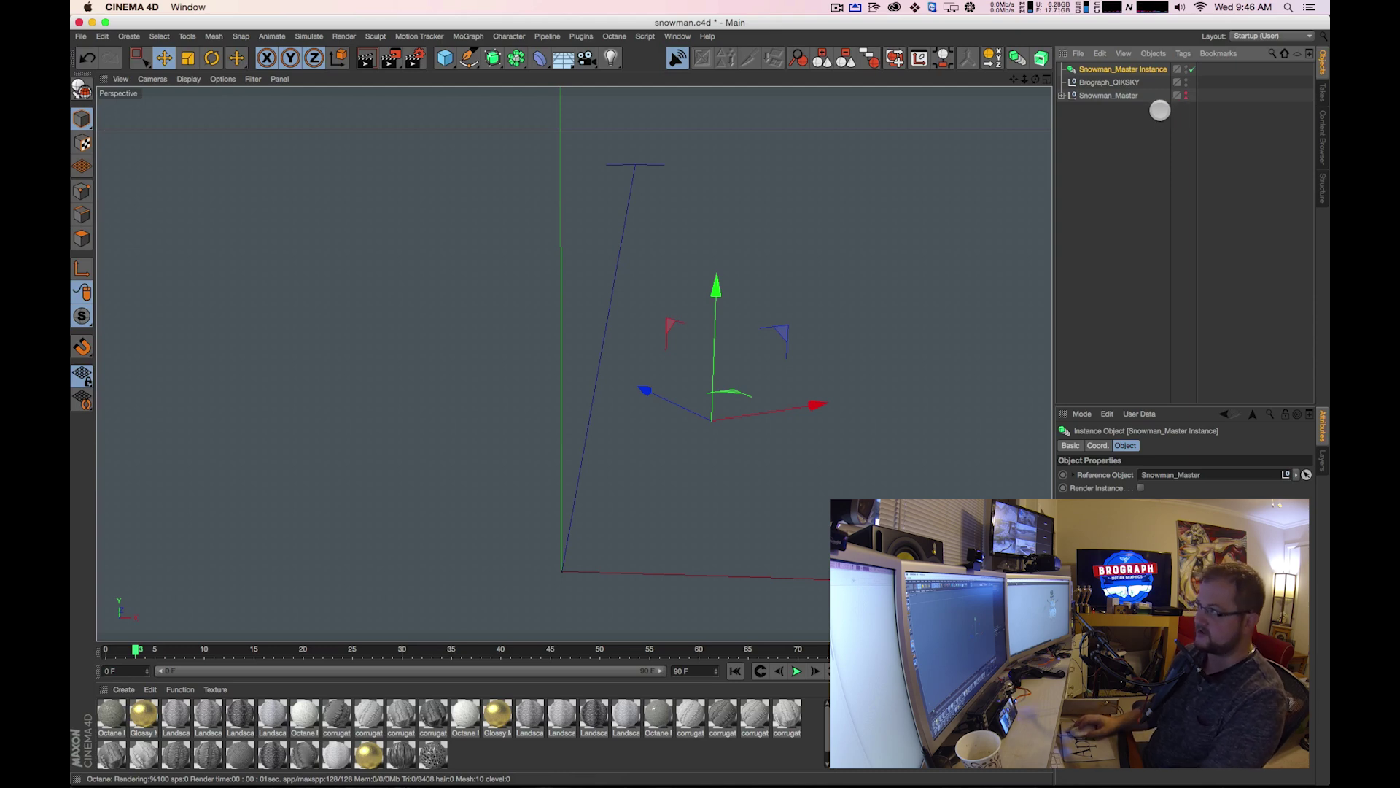
left_click(1187, 94)
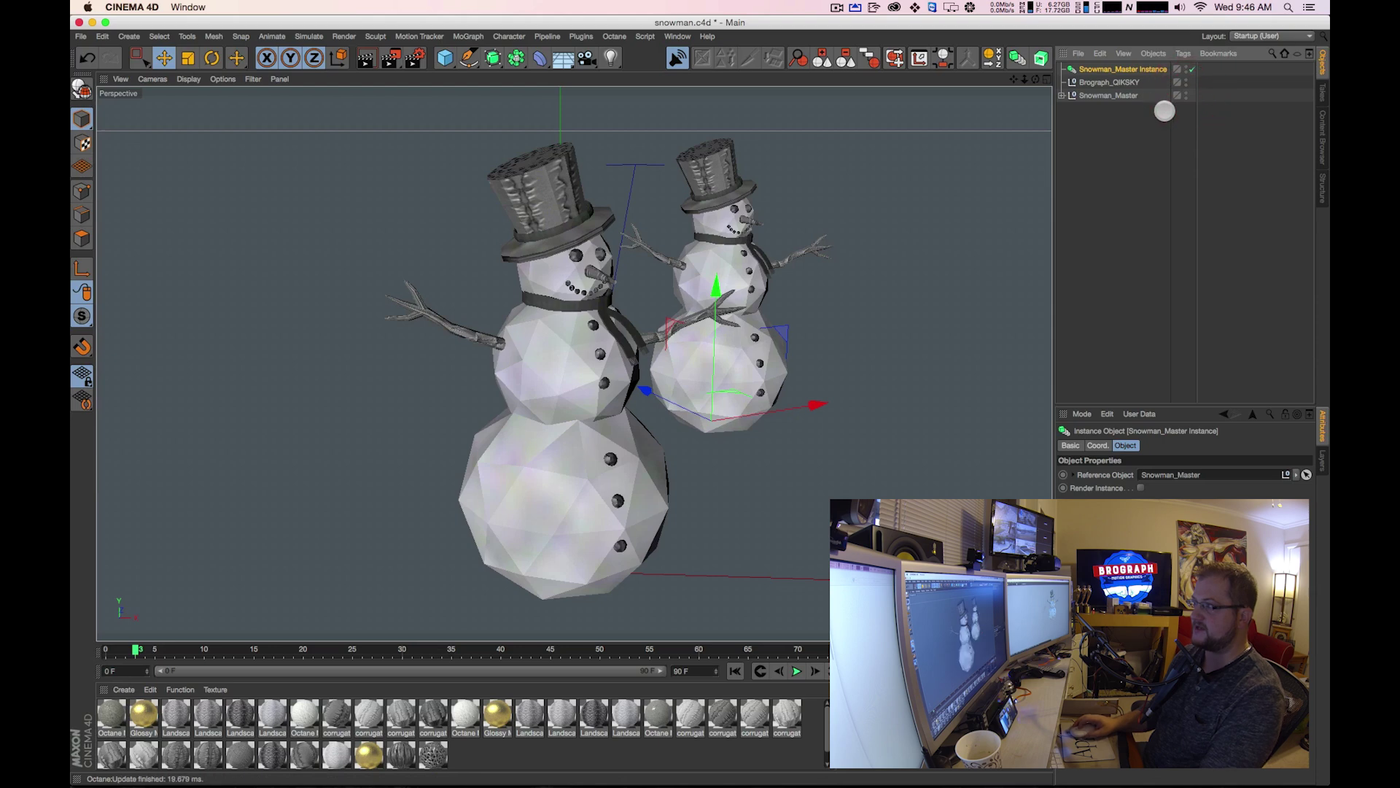
left_click(1130, 134)
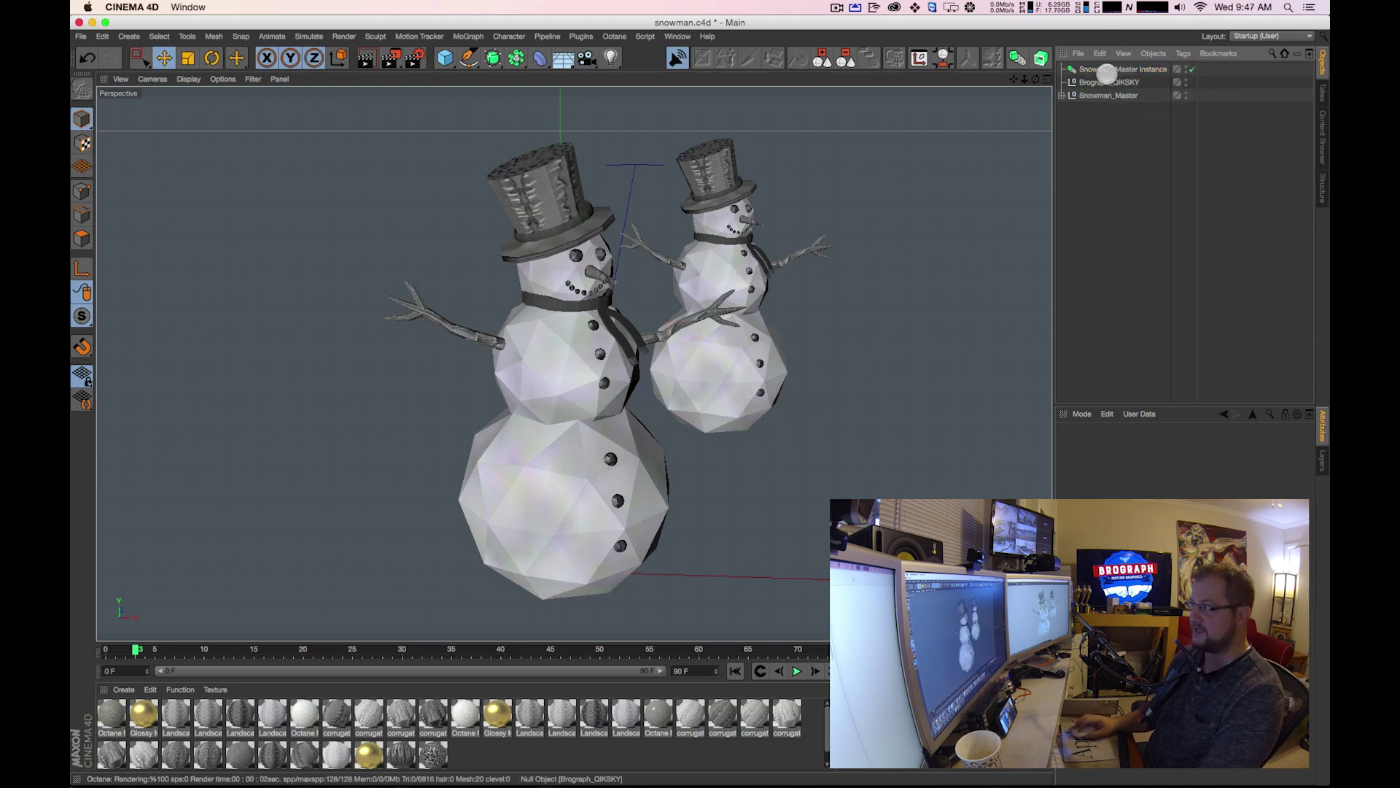
left_click(1113, 128)
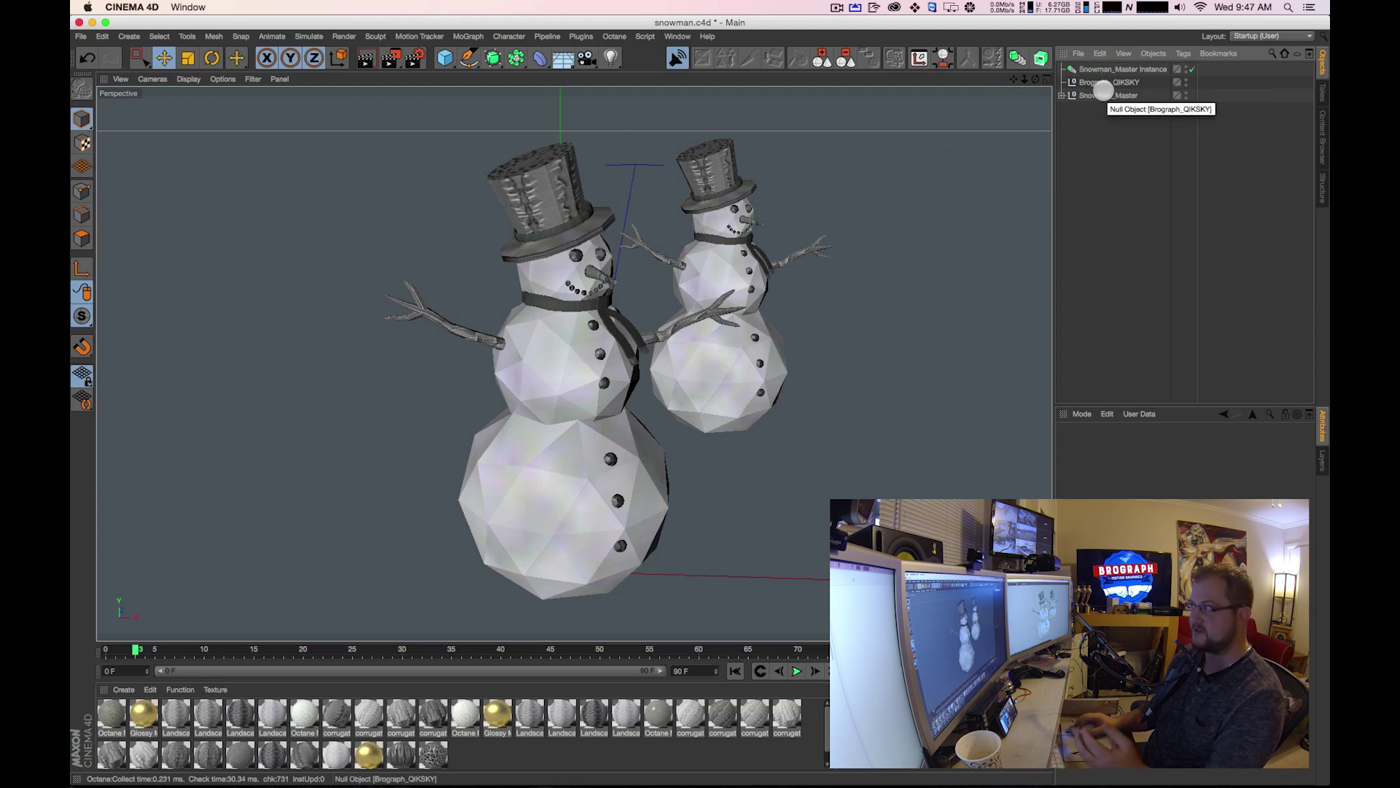
left_click(1101, 95)
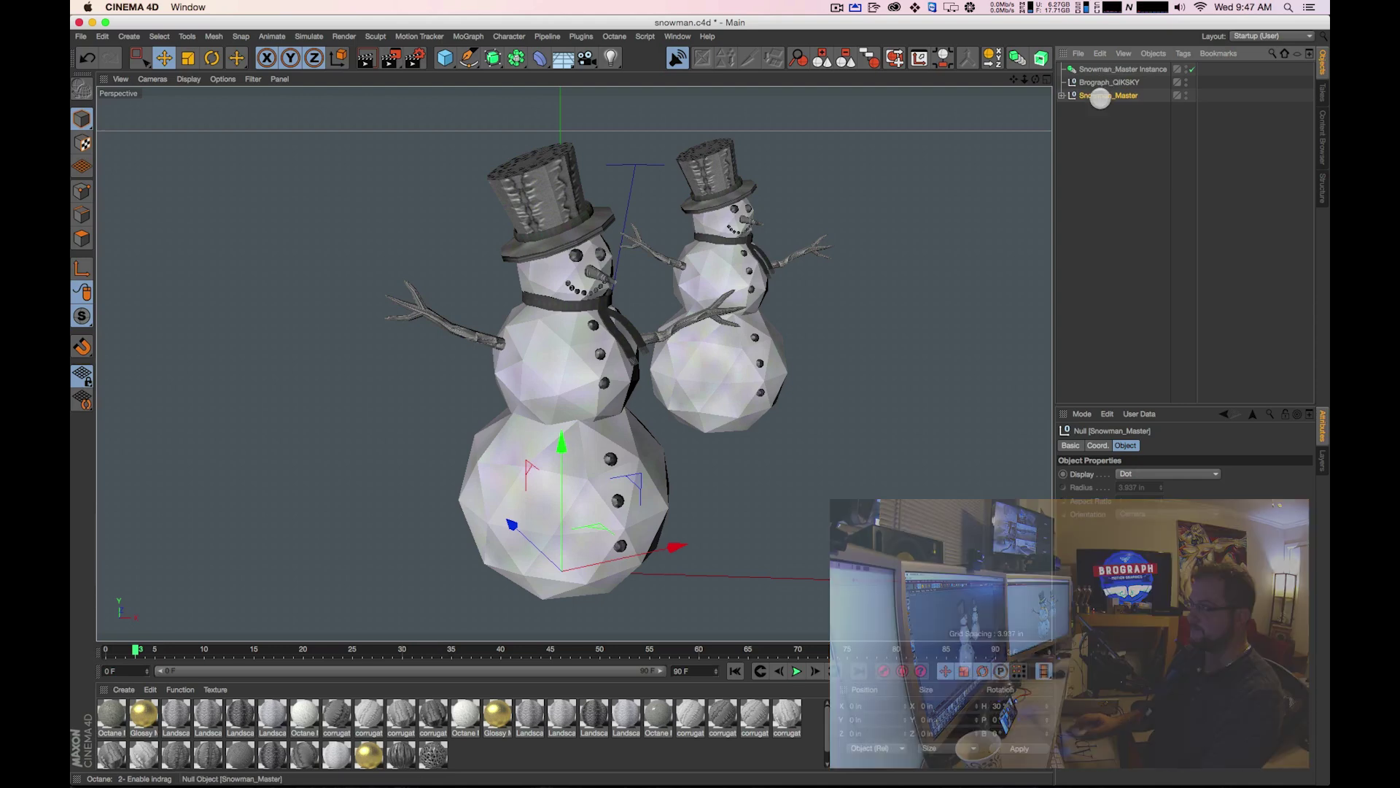
Delete the existing Snowman_Master Instance.
left_click(1135, 129)
left_click(1129, 69)
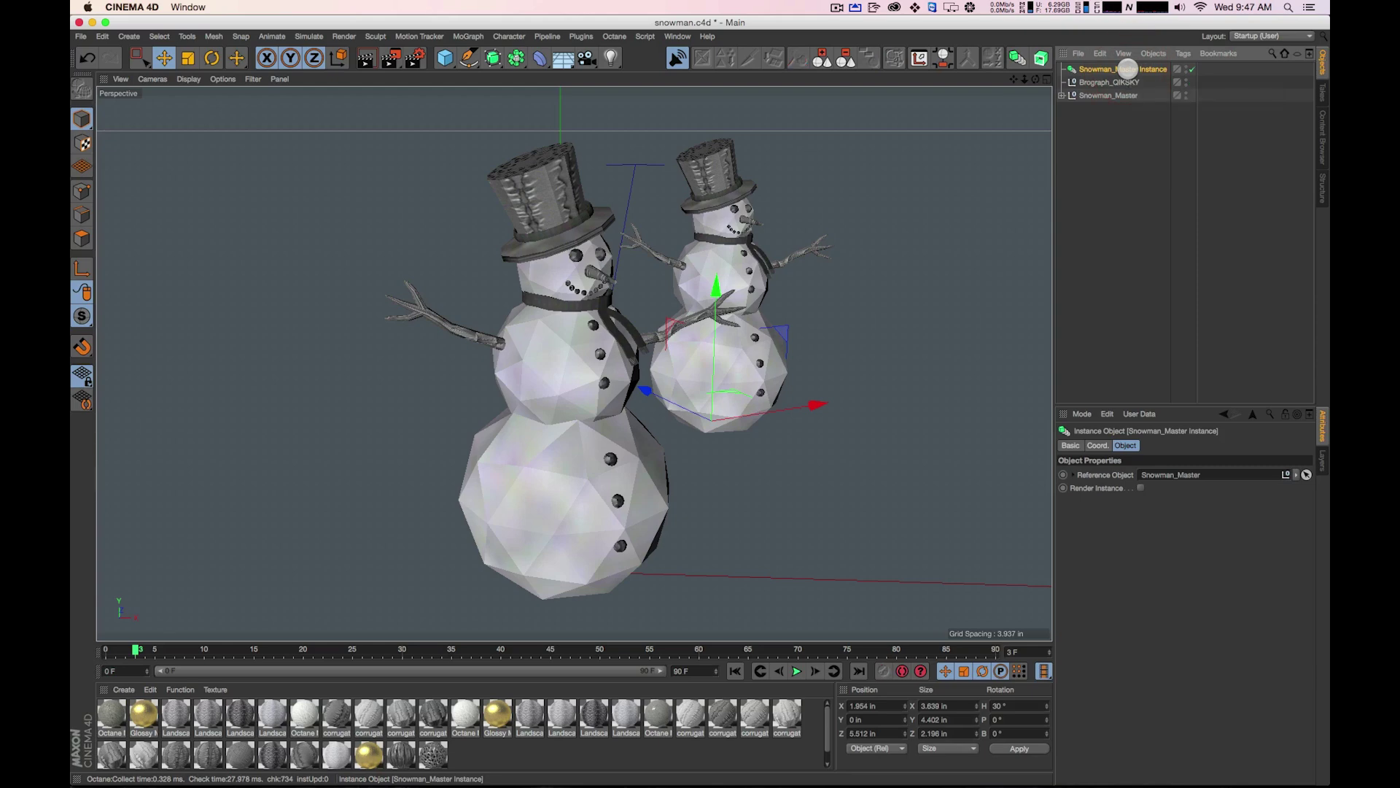
key("Delete")
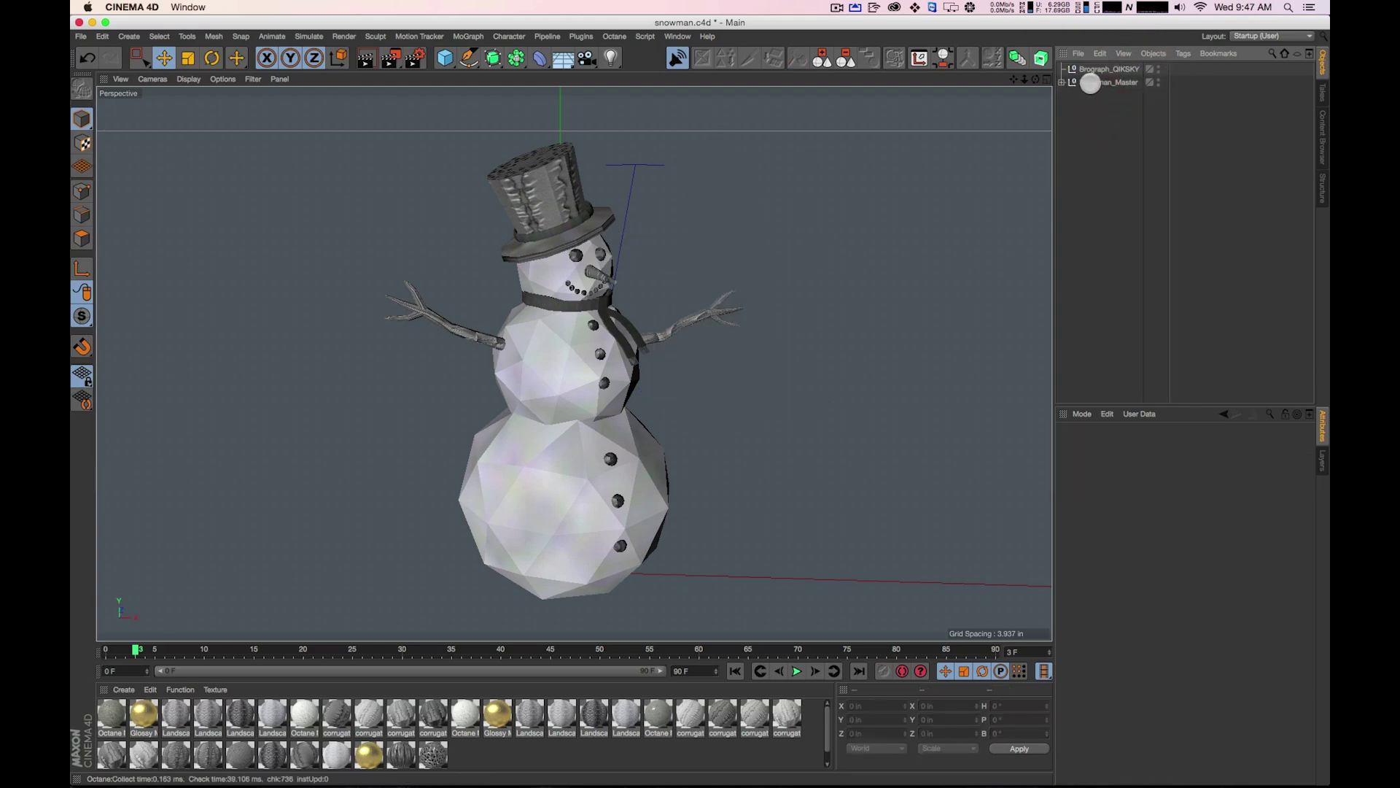
Group Snowman_Master under a new null renamed Snowman_Master and create an instance of it.
left_click(1101, 84)
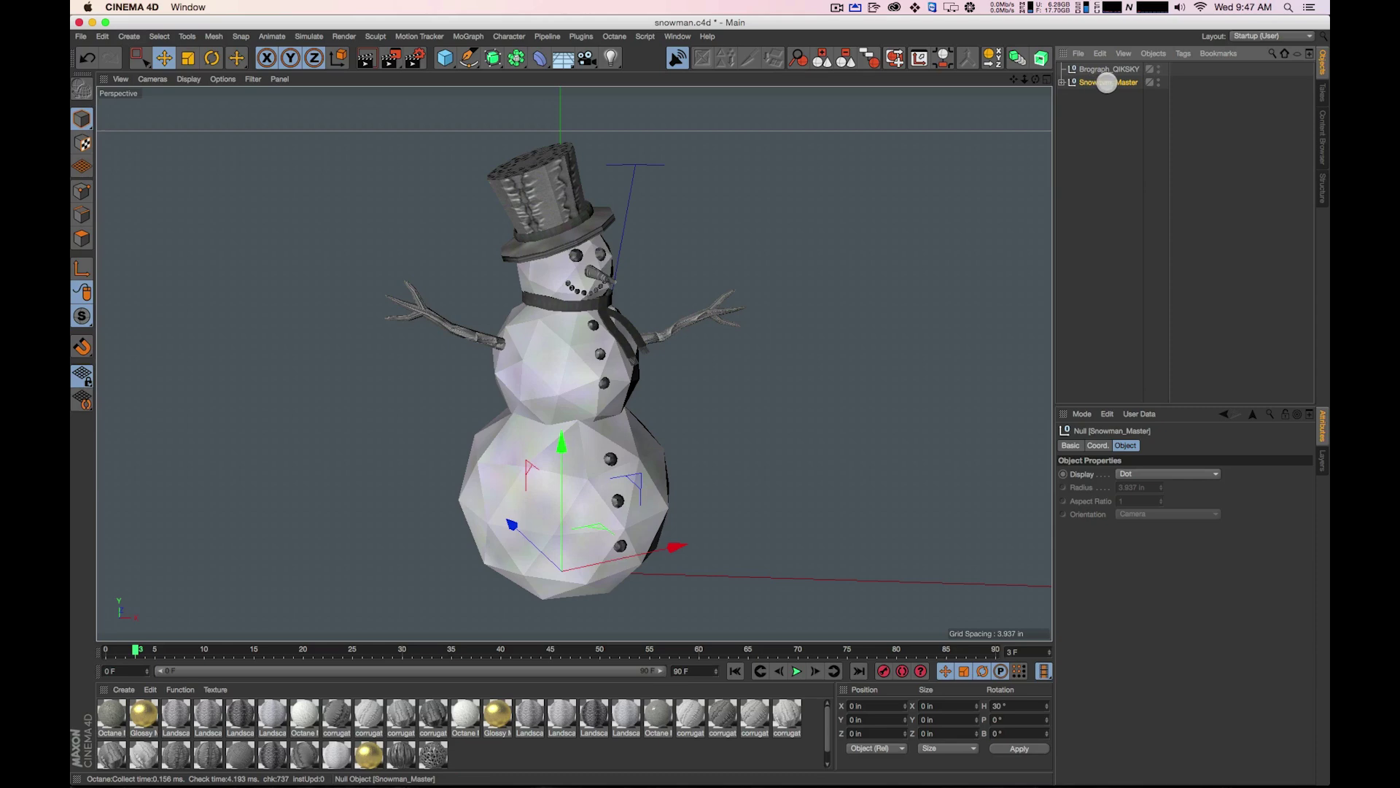
key("alt+g")
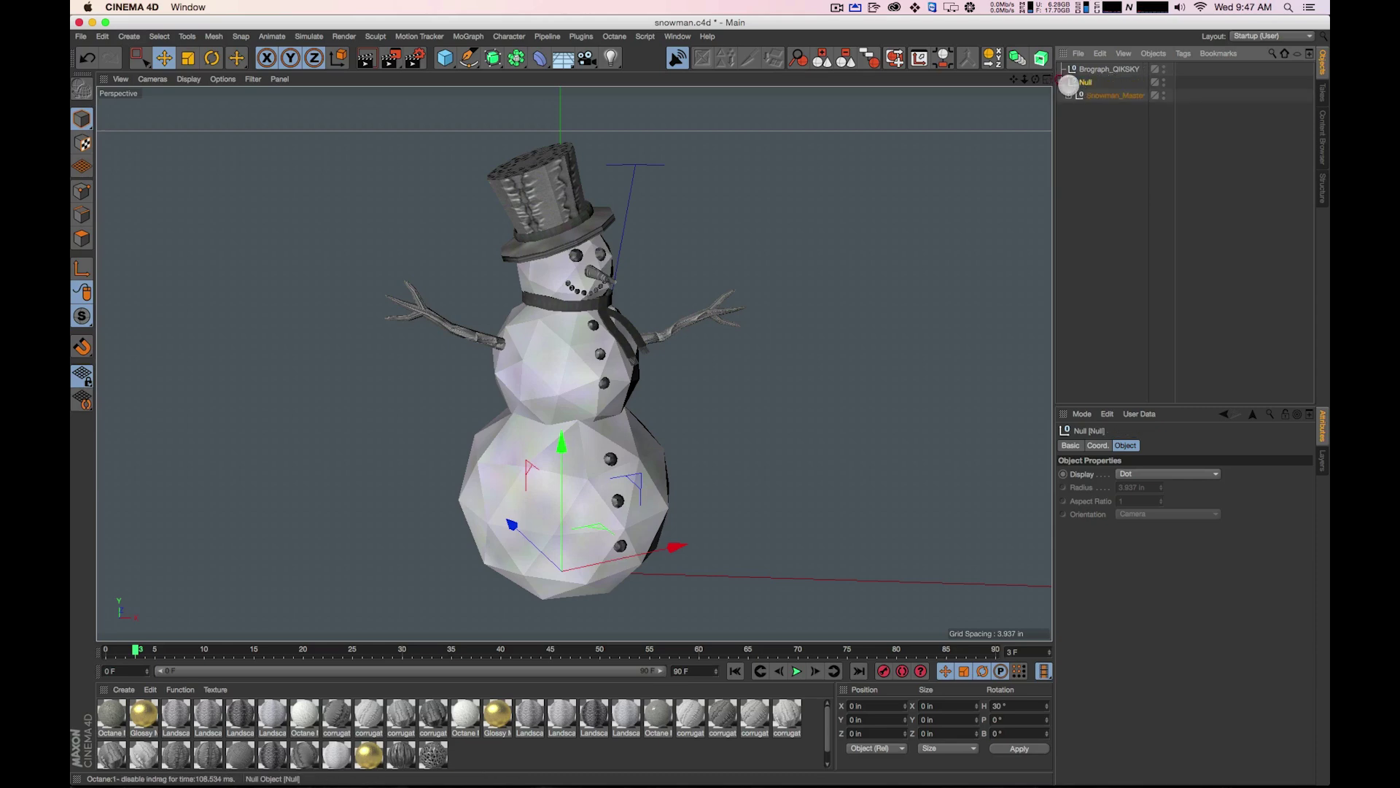
double_click(1085, 83)
type("Snowman_Master")
left_click(1114, 129)
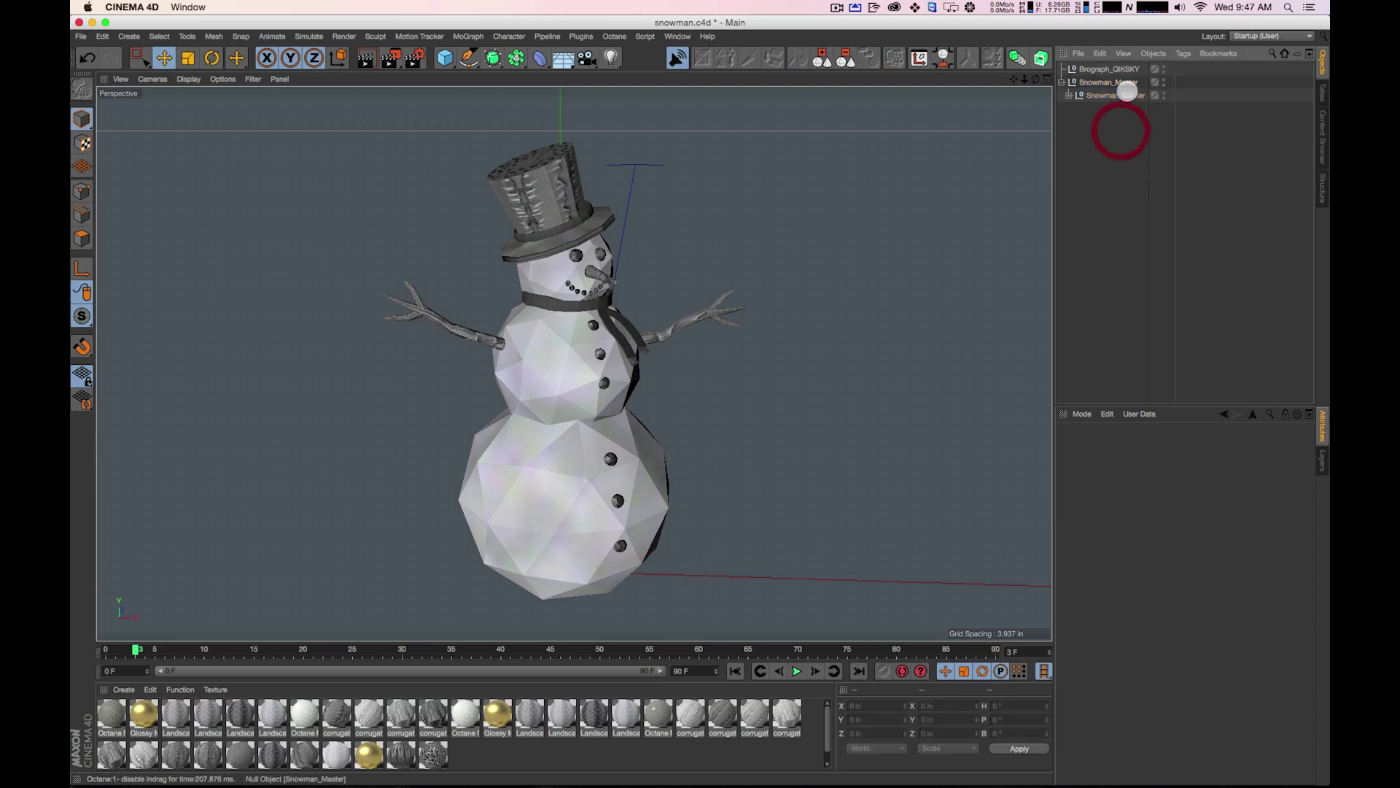
left_click(1107, 95)
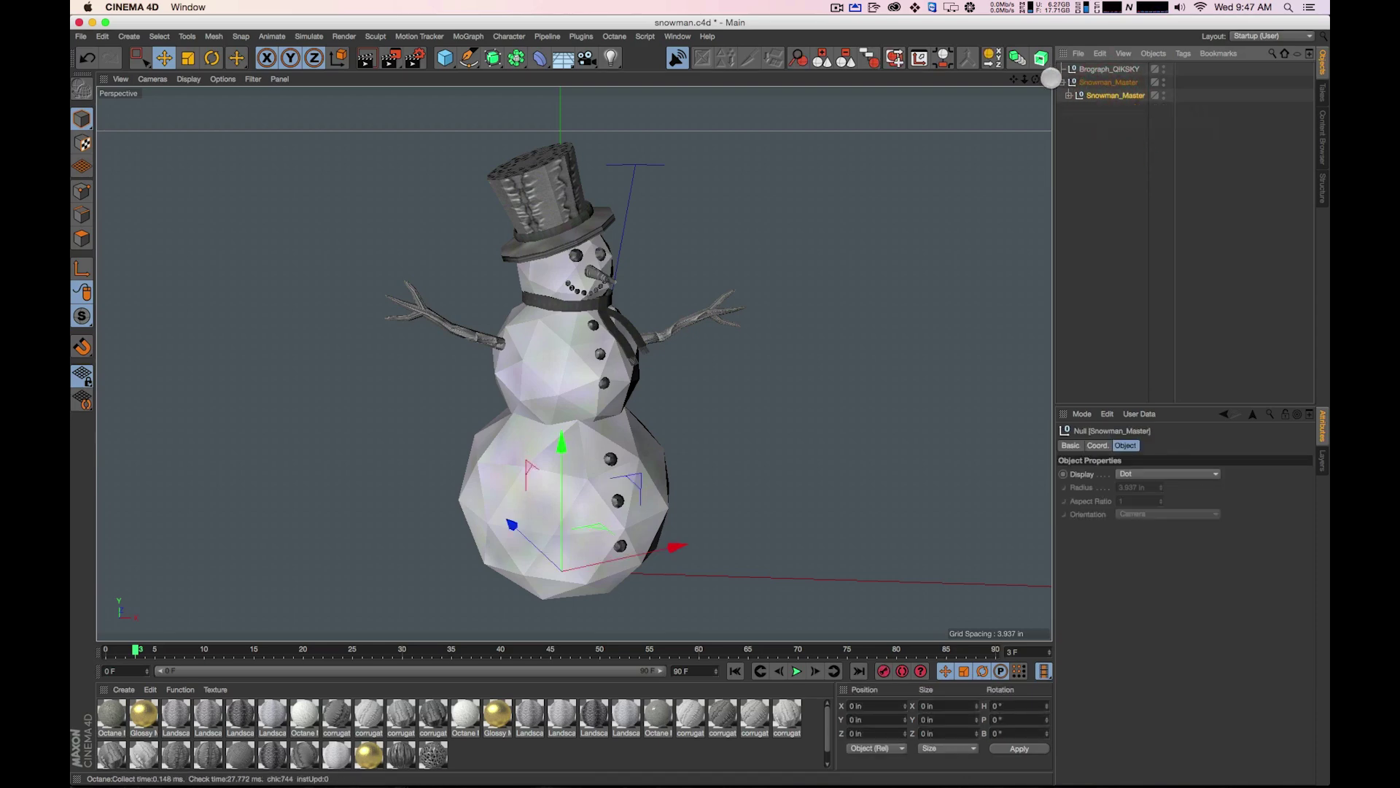
left_click(1017, 58)
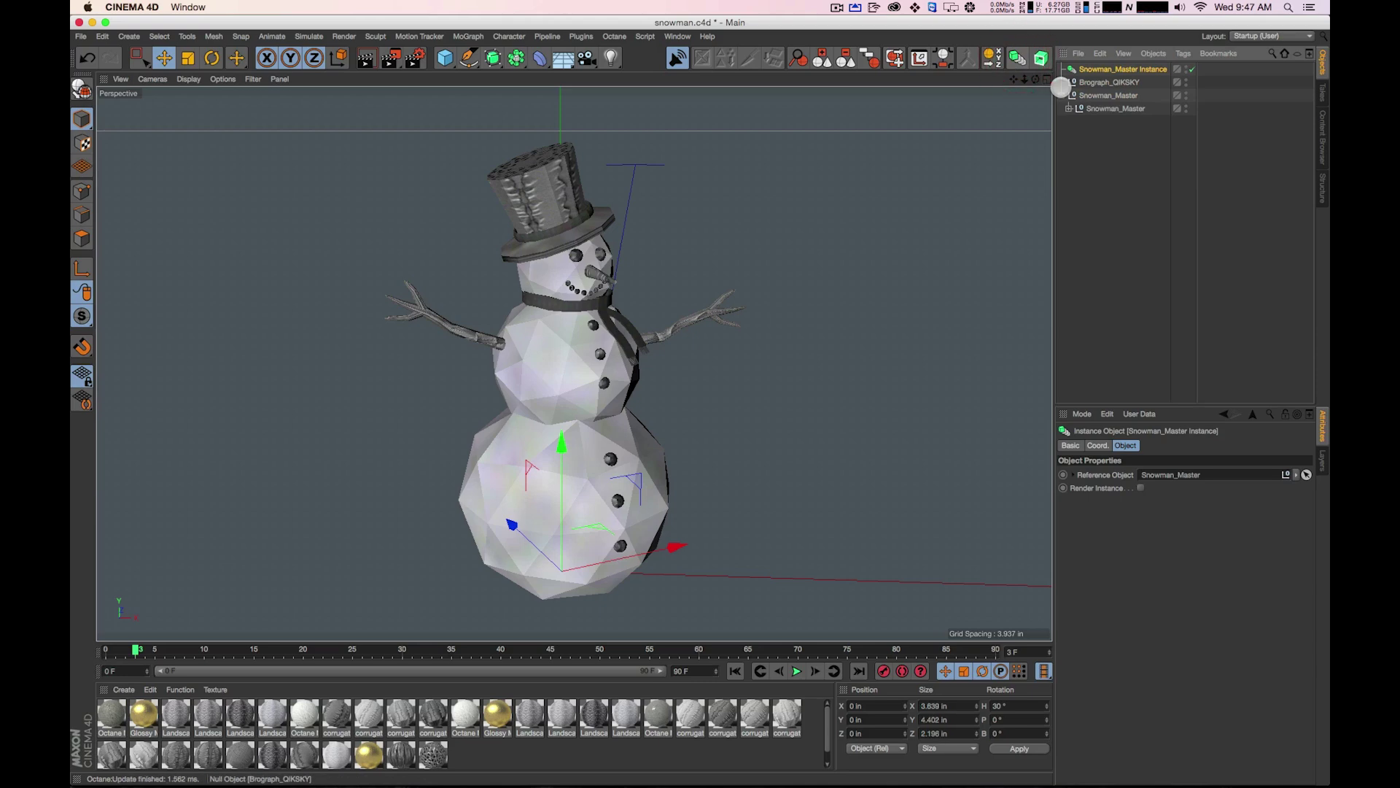
Slide the instance right, enable Render Instance, and hide Snowman_Master from viewport and render.
left_click_drag(677, 547, 898, 473)
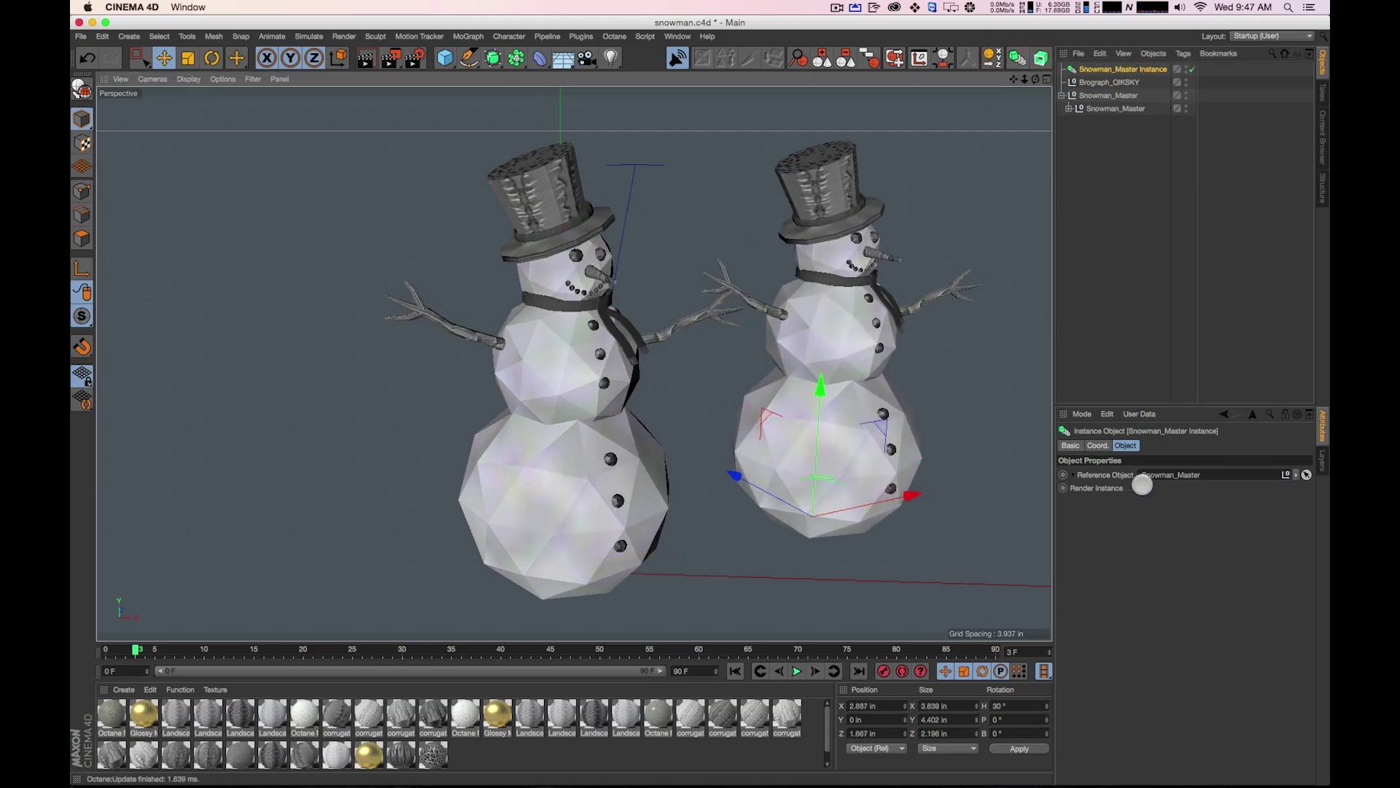
left_click(1141, 487)
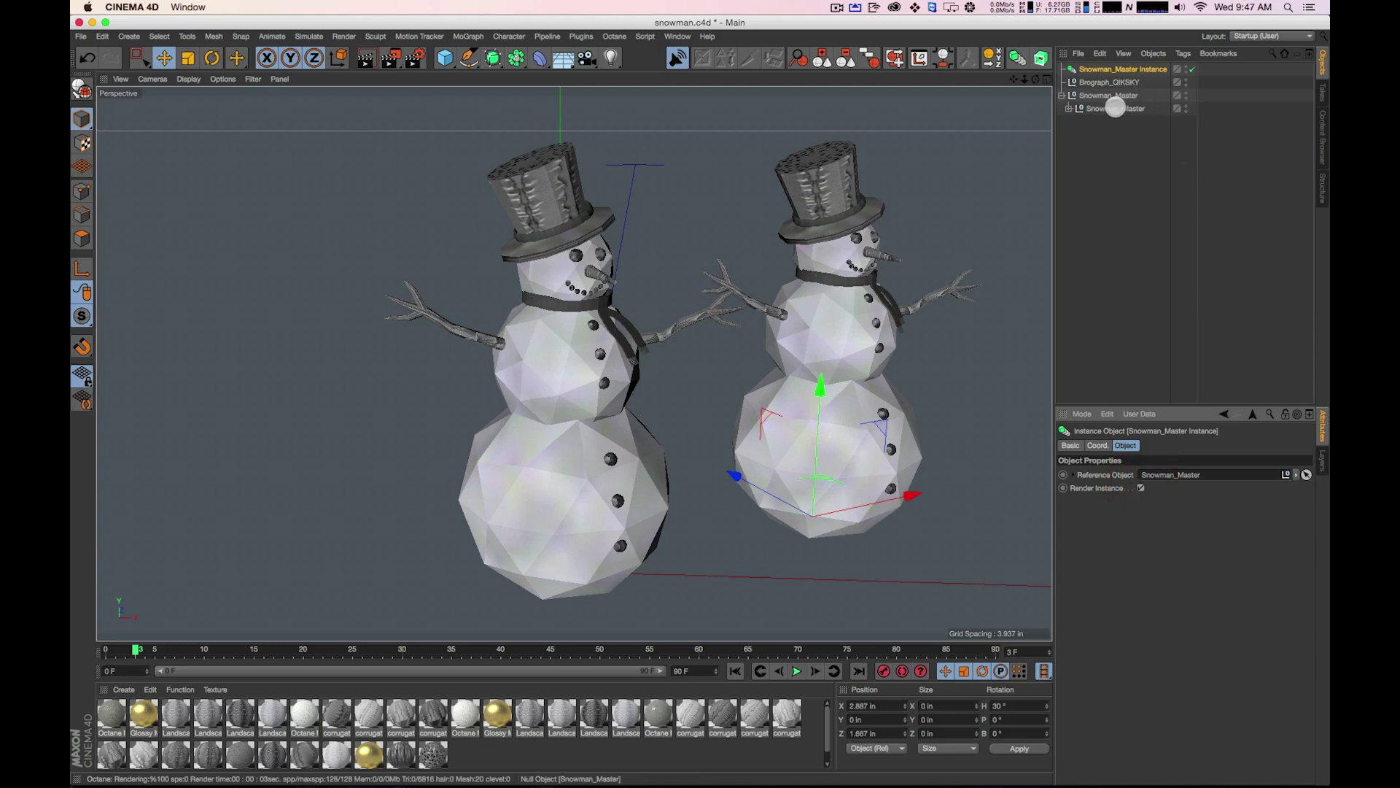
left_click(1107, 95)
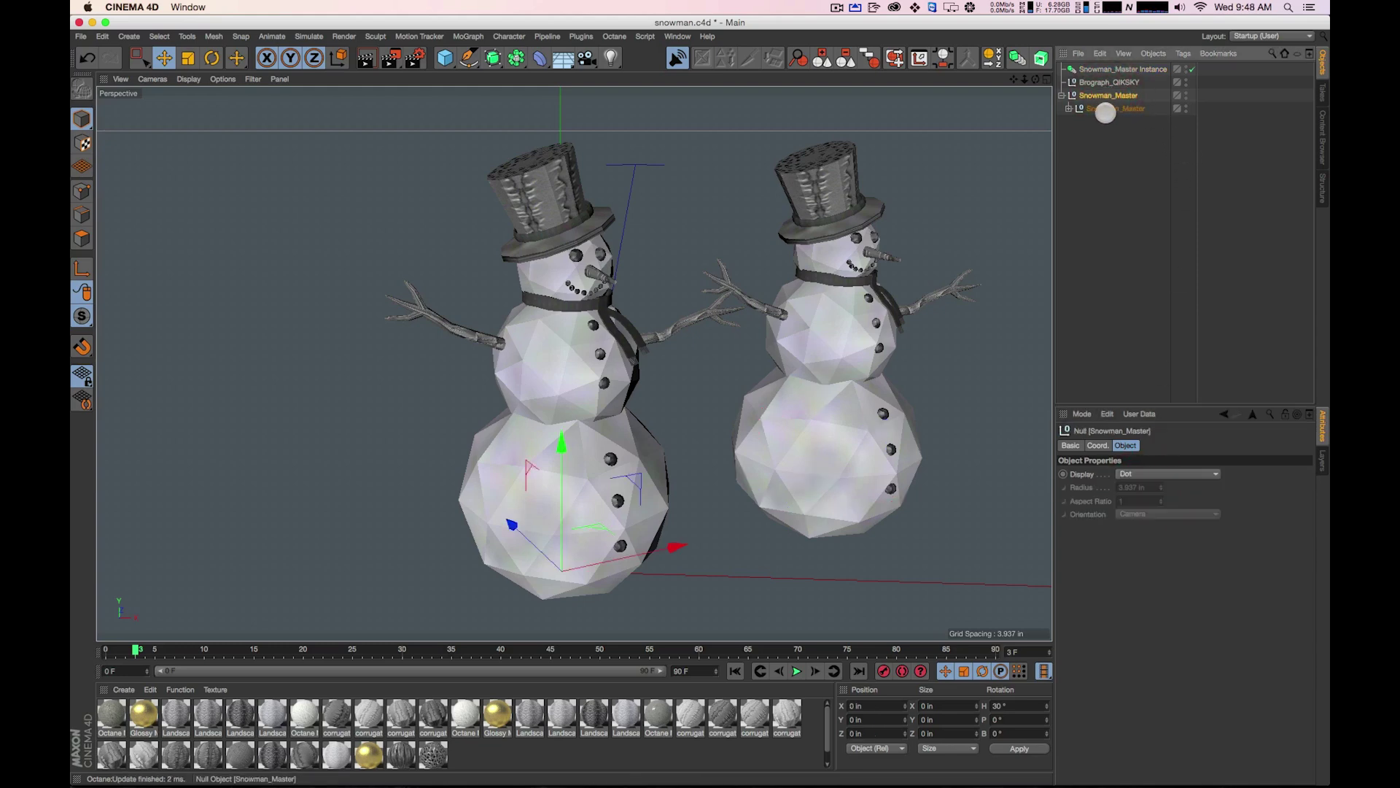
left_click(1129, 109)
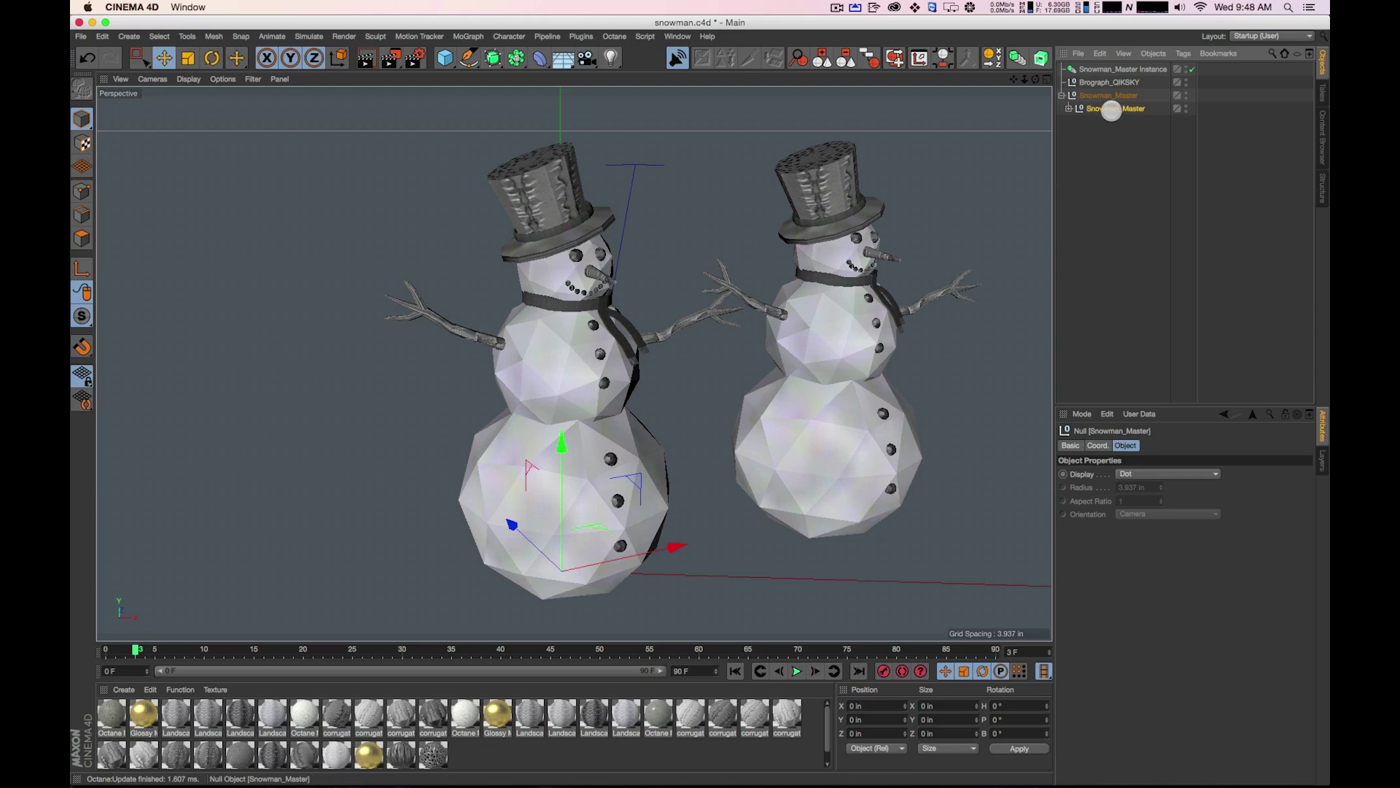
left_click(1097, 96)
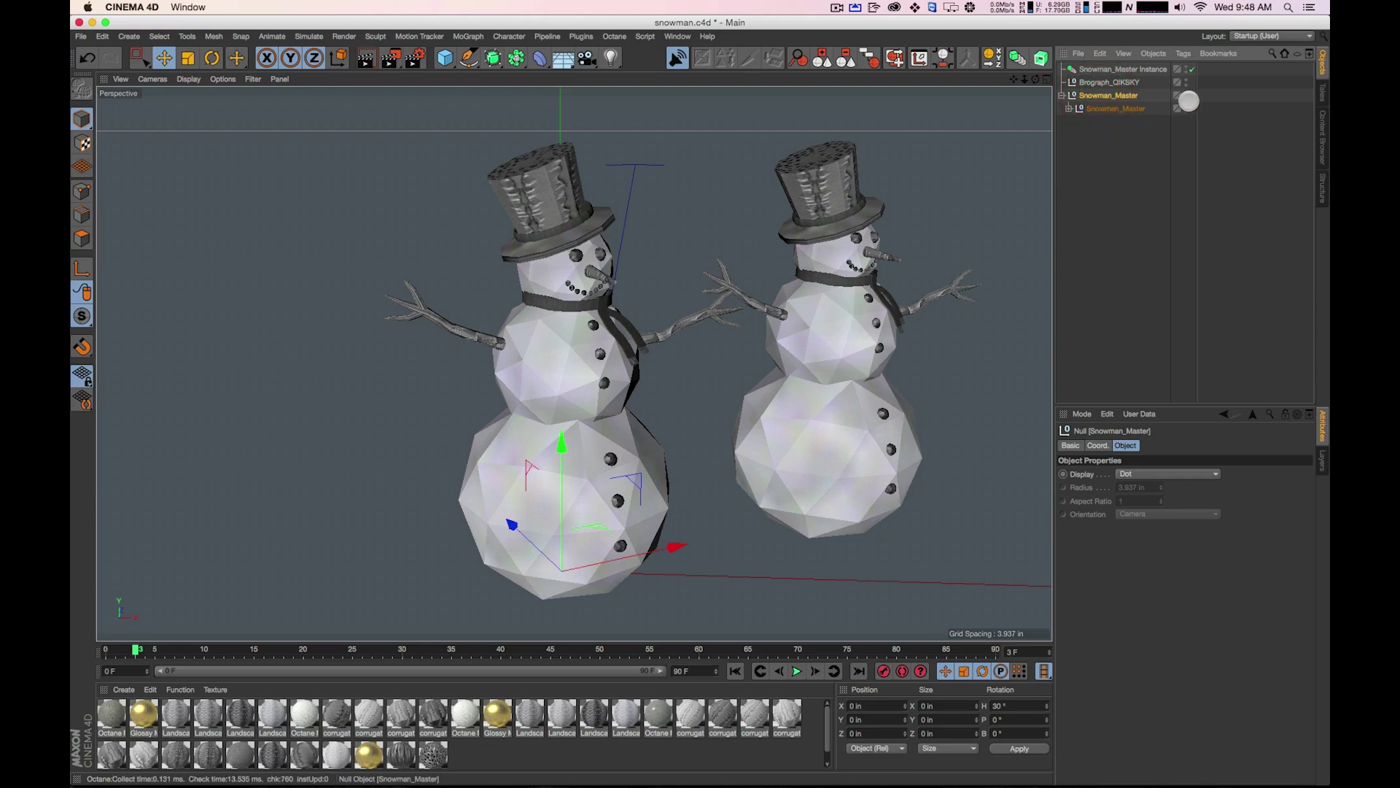
left_click(1185, 92)
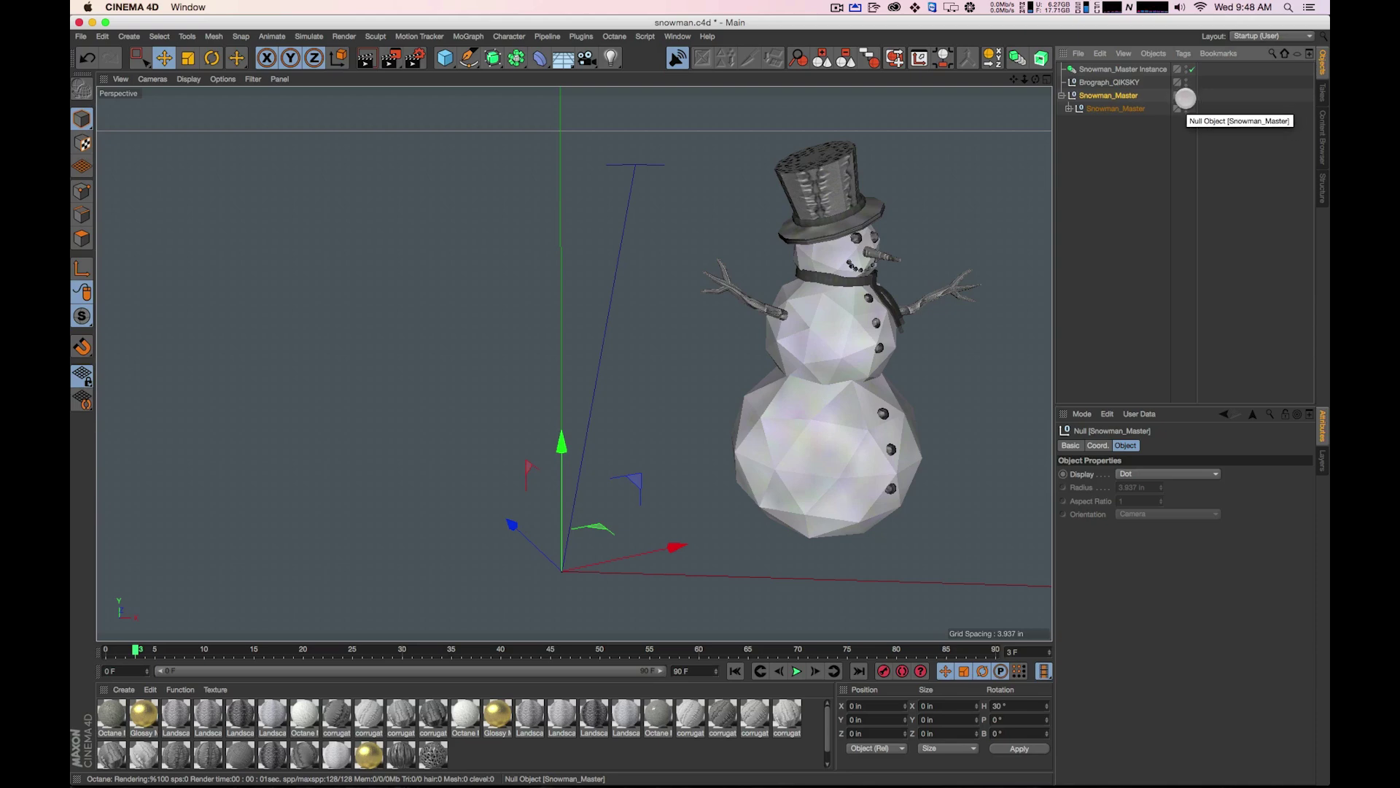
left_click(1186, 98)
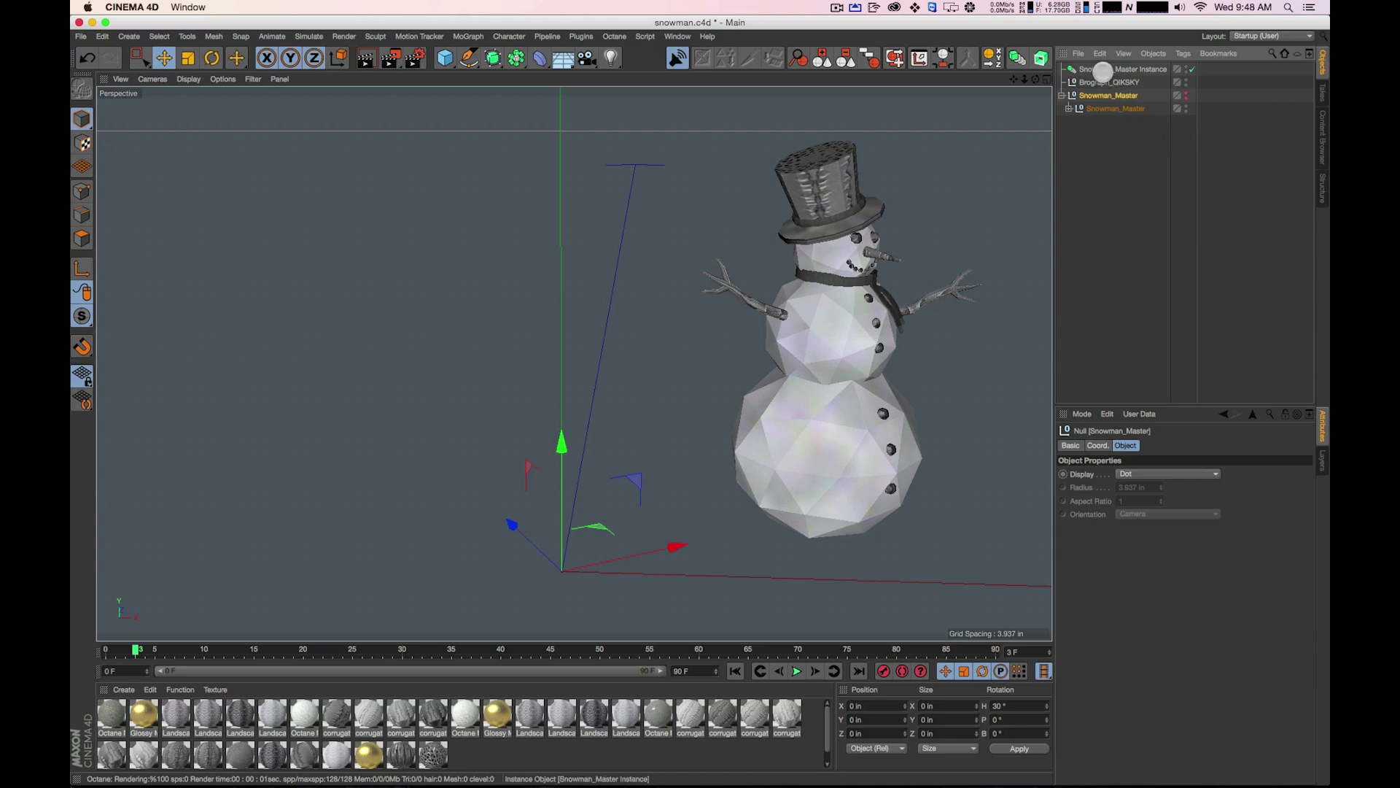
Nudge the instance snowman slightly further right and reselect it.
left_click(1103, 68)
left_click_drag(884, 502, 898, 501)
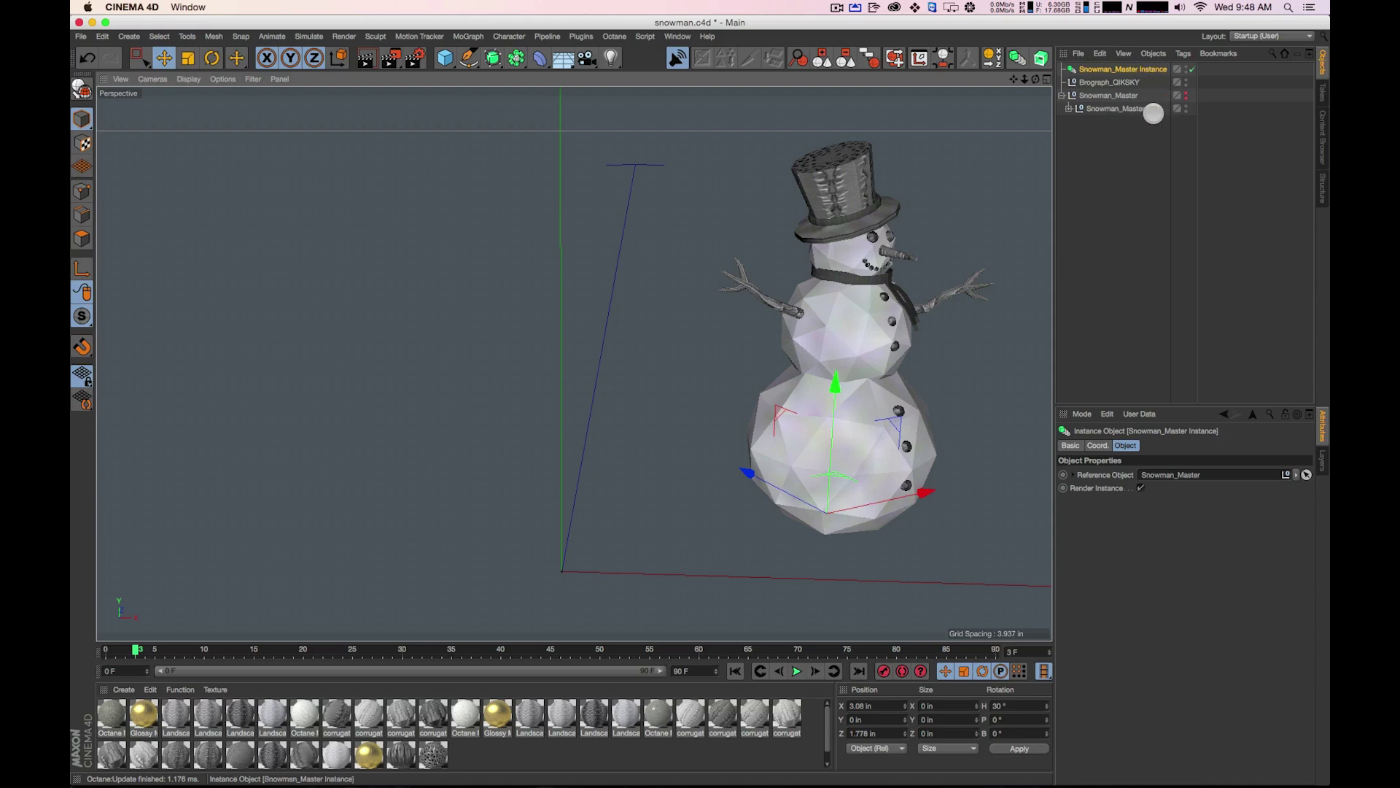
left_click(1109, 109)
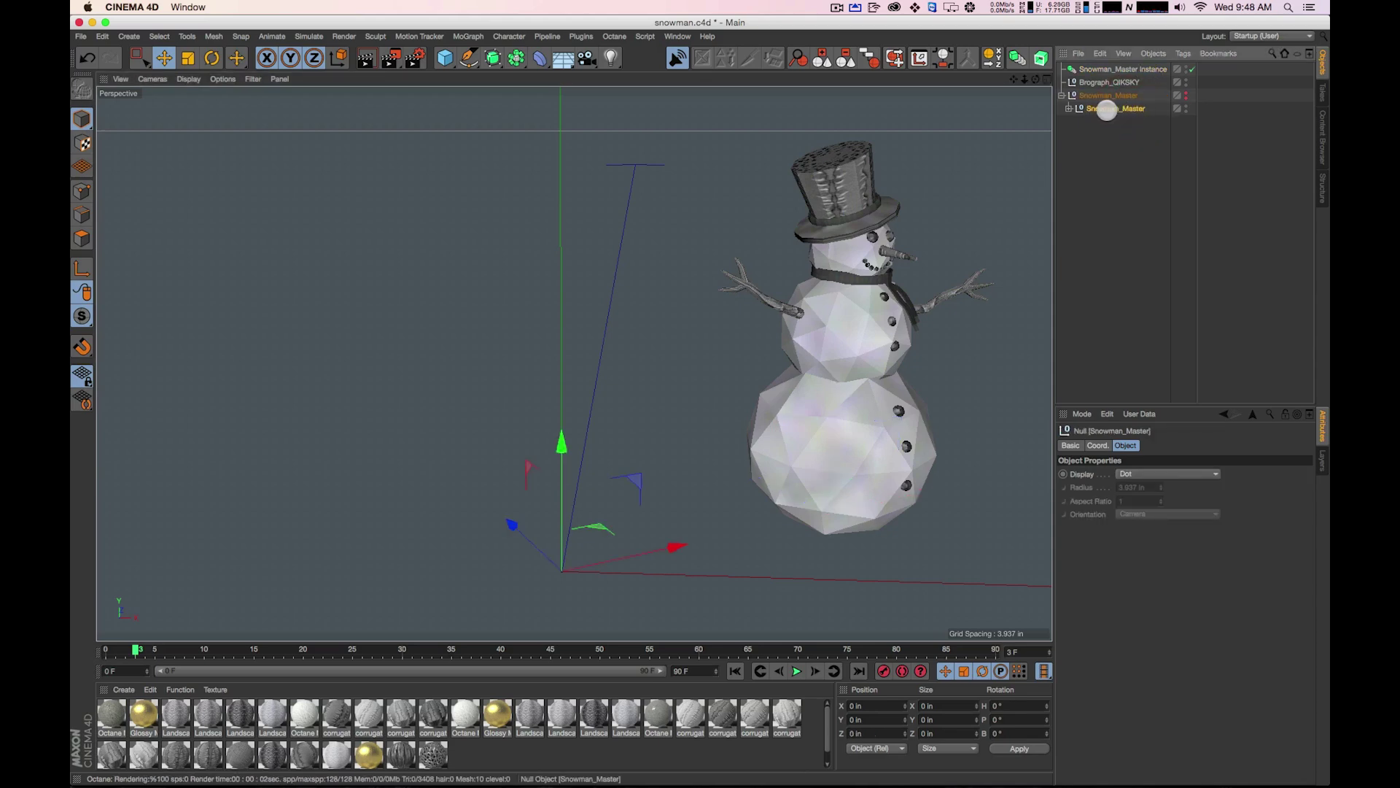
left_click(1099, 95)
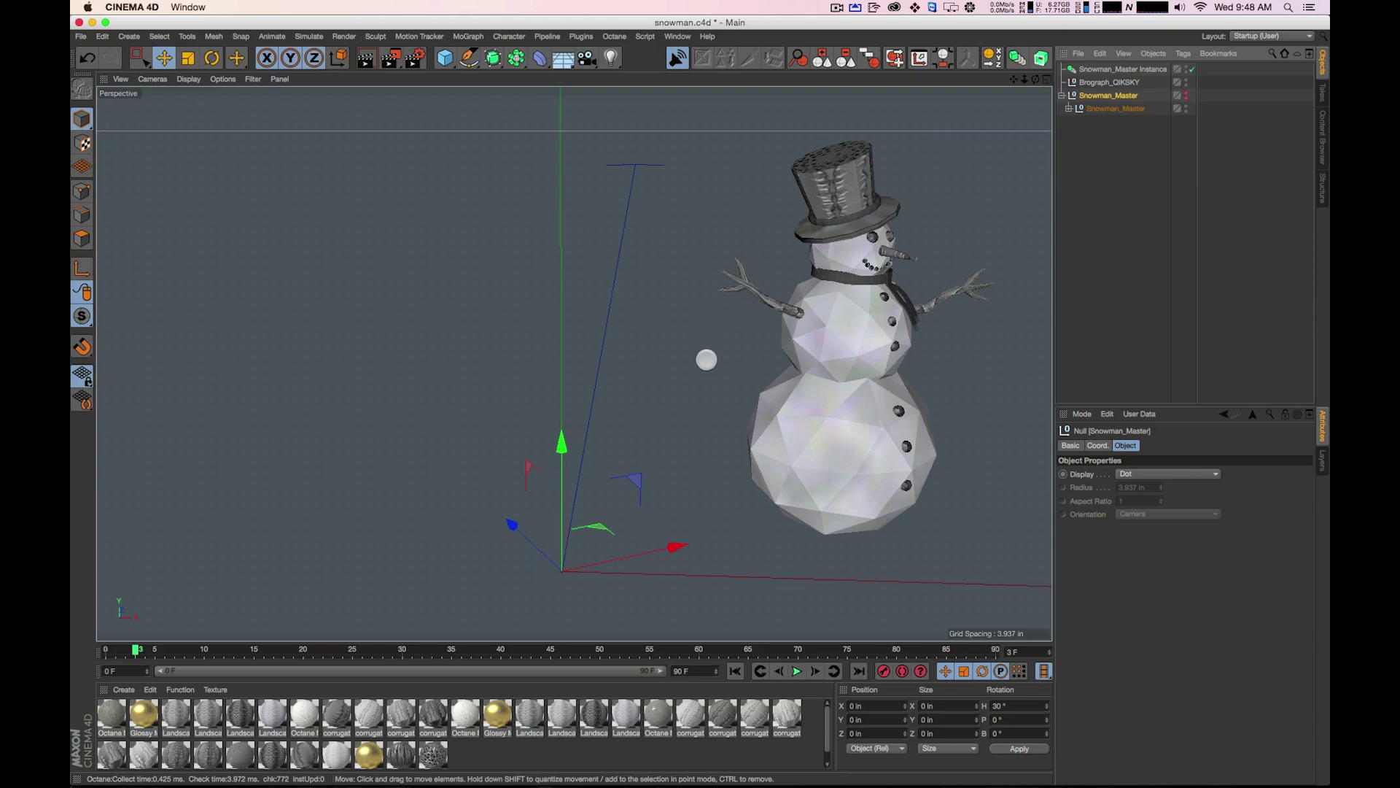
left_click(1110, 69)
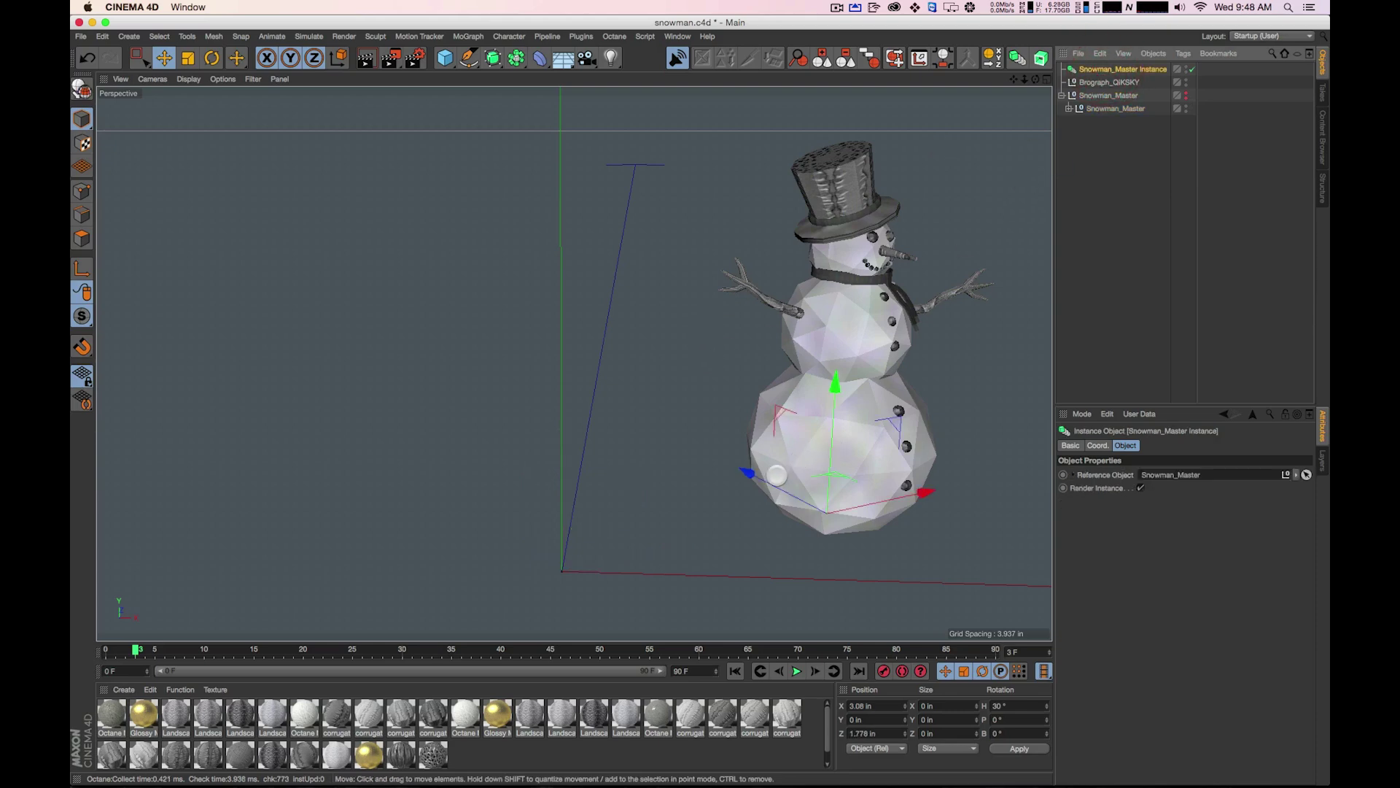
Ctrl-drag copies of the instance to the left, then tilt Instance.4 and Instance.1.
left_click_drag(737, 462, 603, 397, "ctrl")
left_click_drag(738, 407, 532, 291, "ctrl")
key("r")
left_click_drag(473, 327, 467, 350)
left_click(665, 387)
left_click_drag(665, 386, 613, 419)
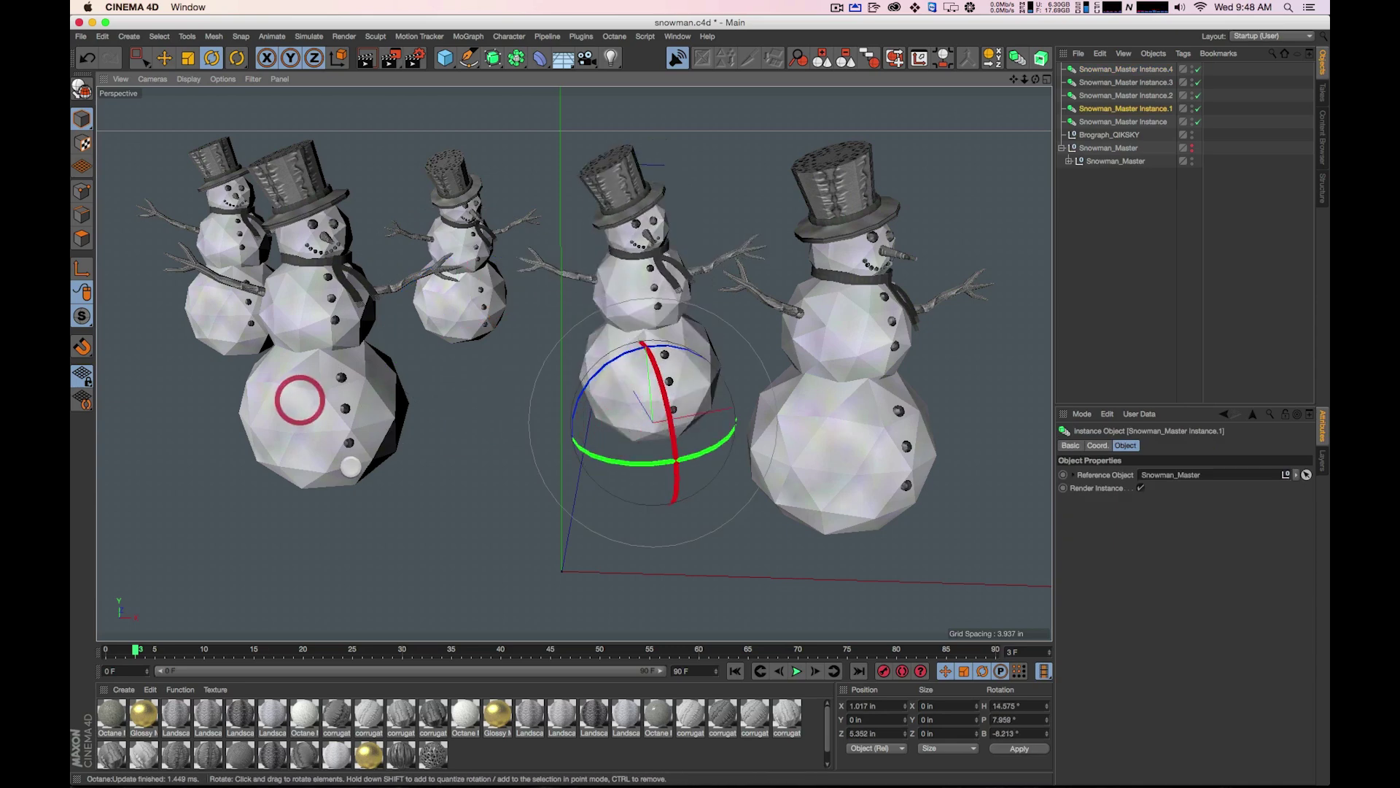
Tilt the front-left and right front snowmen to different angles.
left_click(312, 458)
left_click_drag(312, 458, 379, 419)
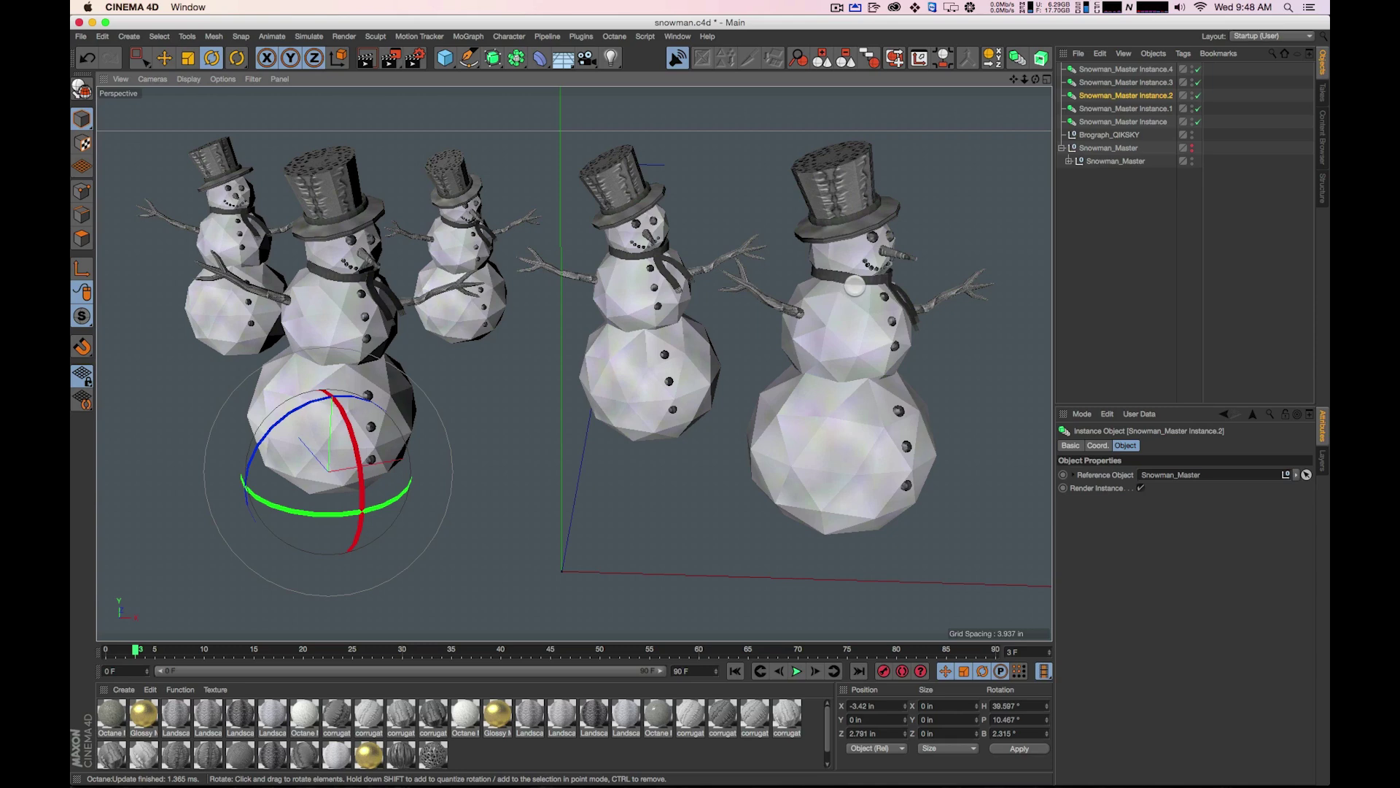
left_click(855, 286)
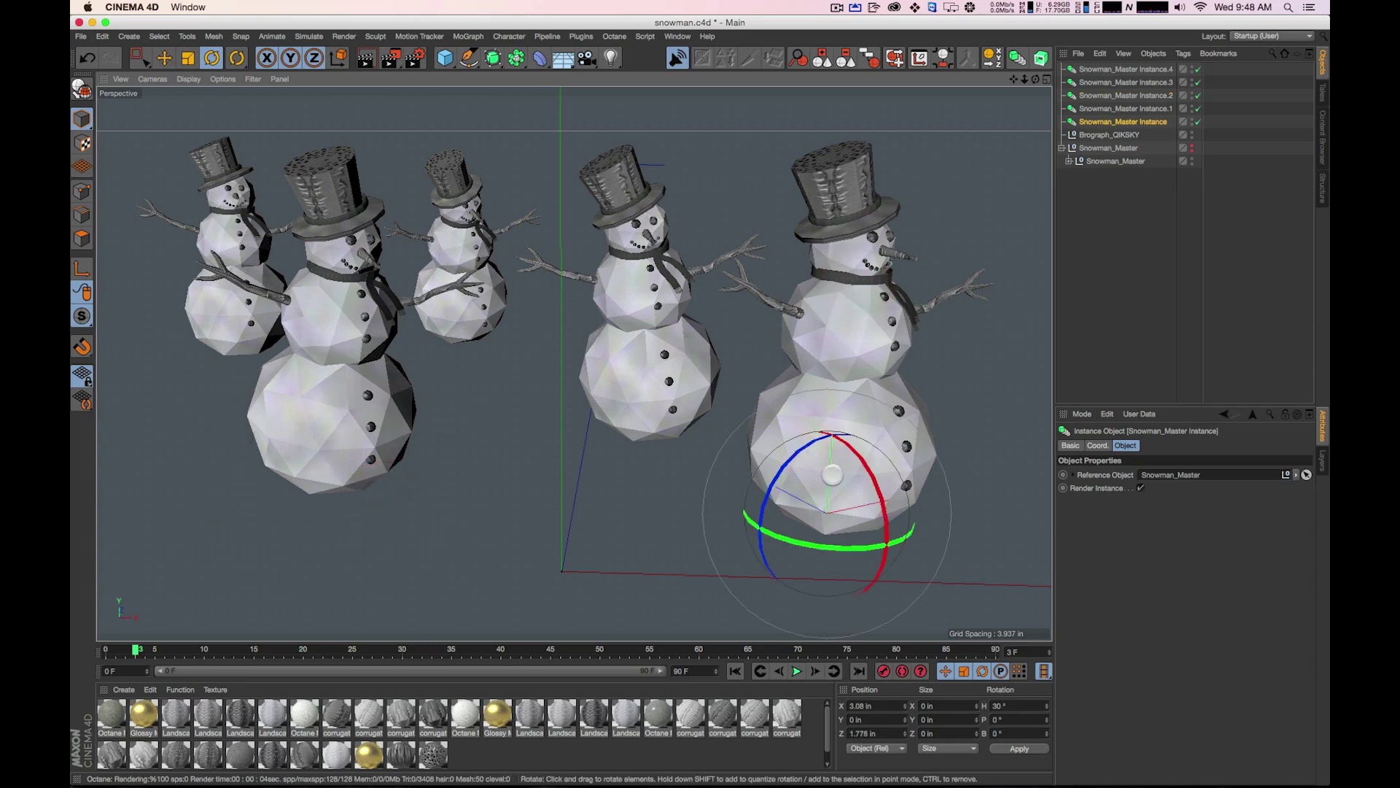
left_click_drag(833, 475, 806, 484)
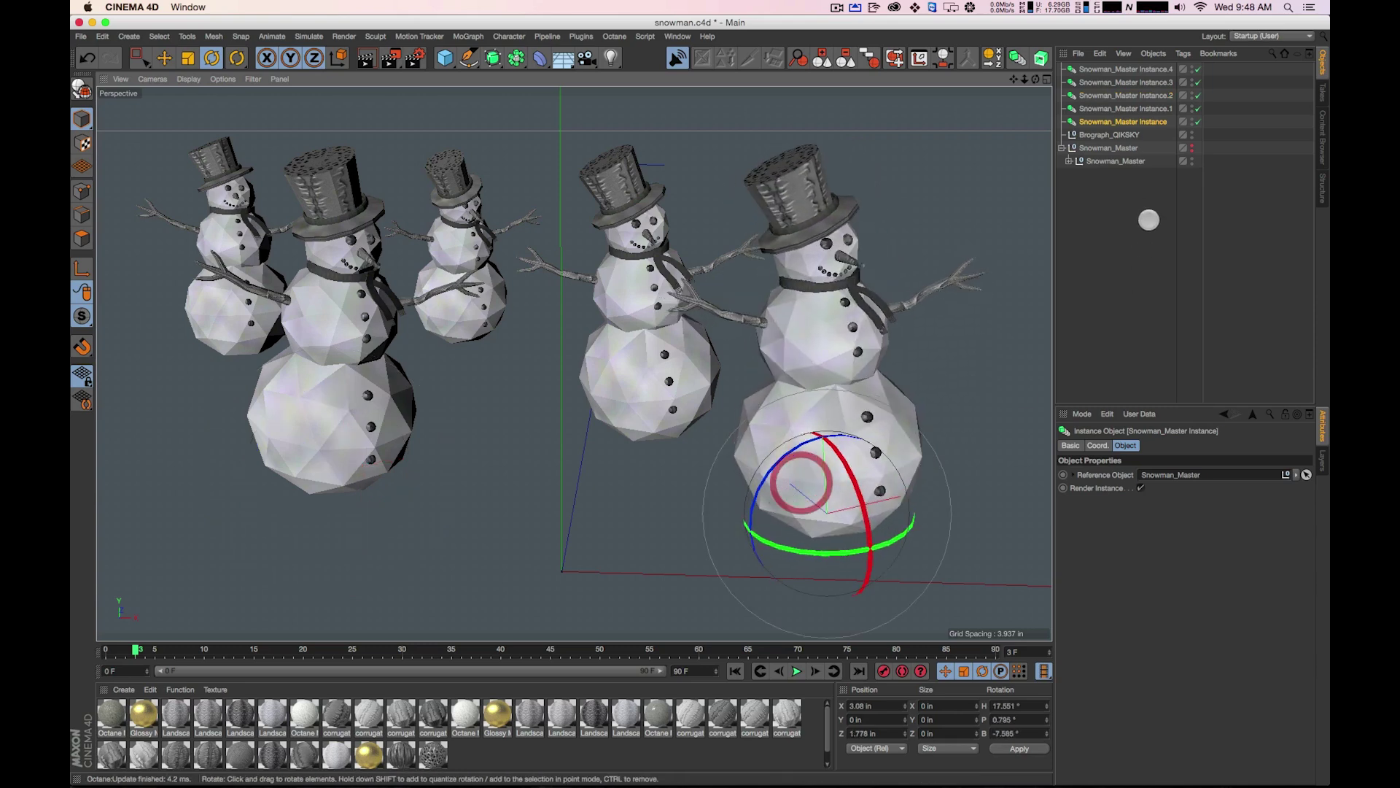
left_click(1109, 162)
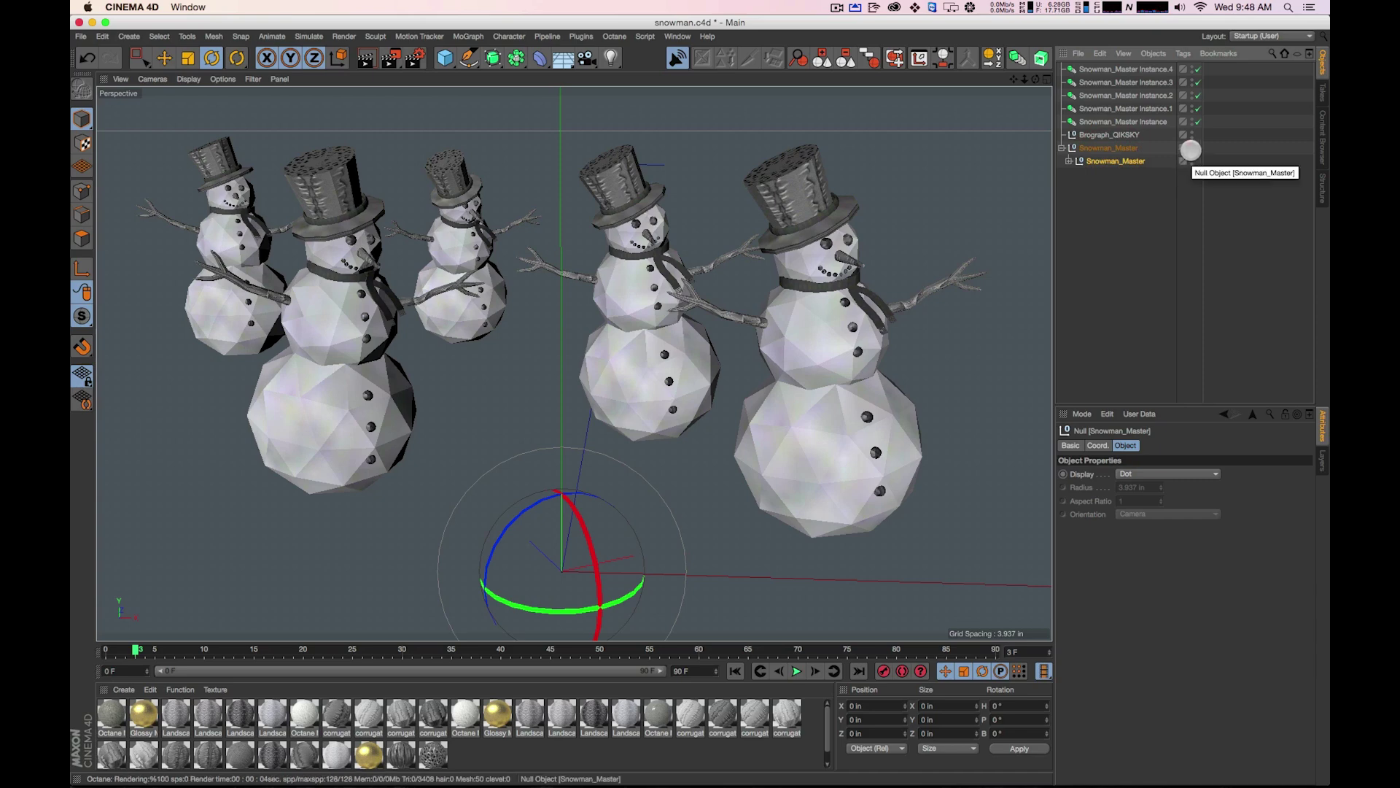
Unhide the original snowman and select several snowmen and the front snowman's buttons and nose.
left_click(1191, 148)
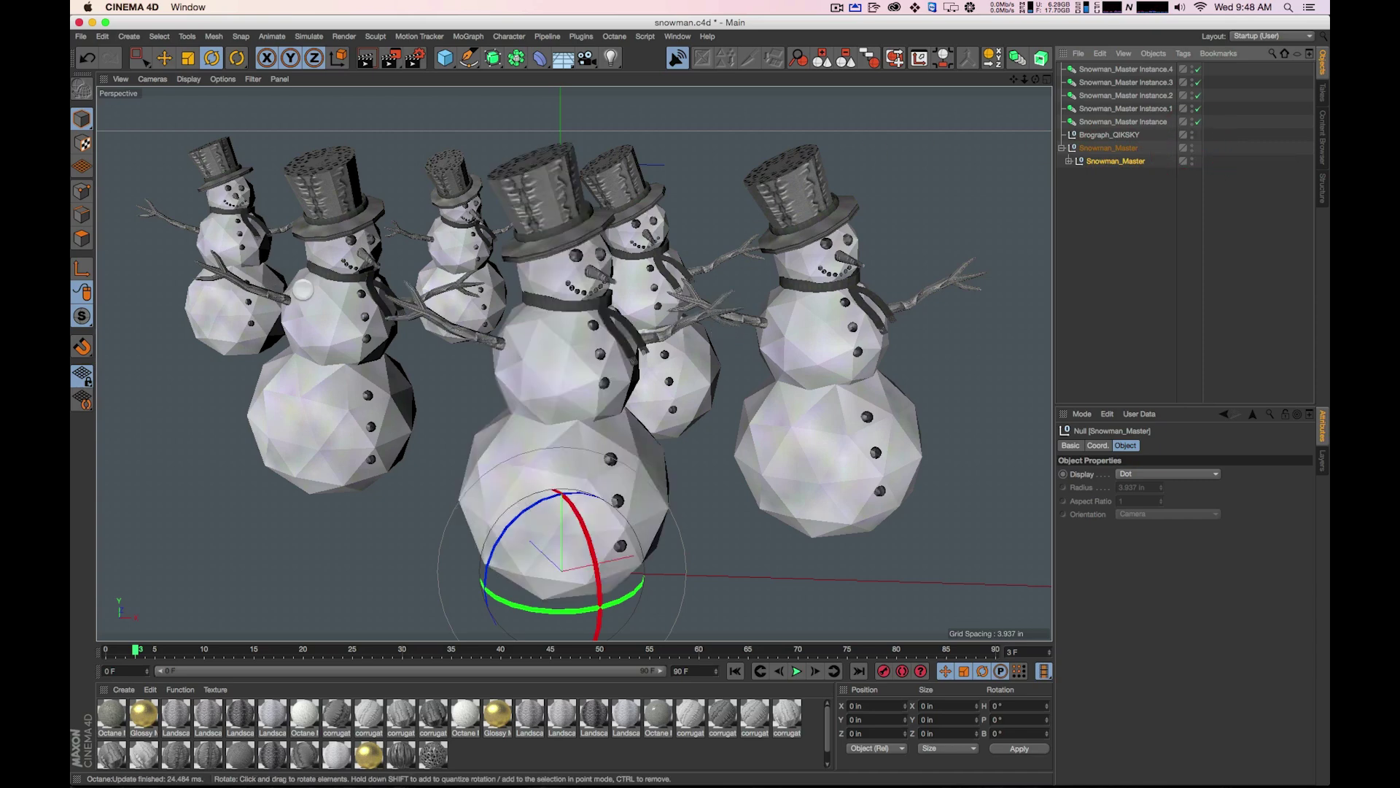
left_click(312, 297)
left_click(219, 250)
left_click(455, 248)
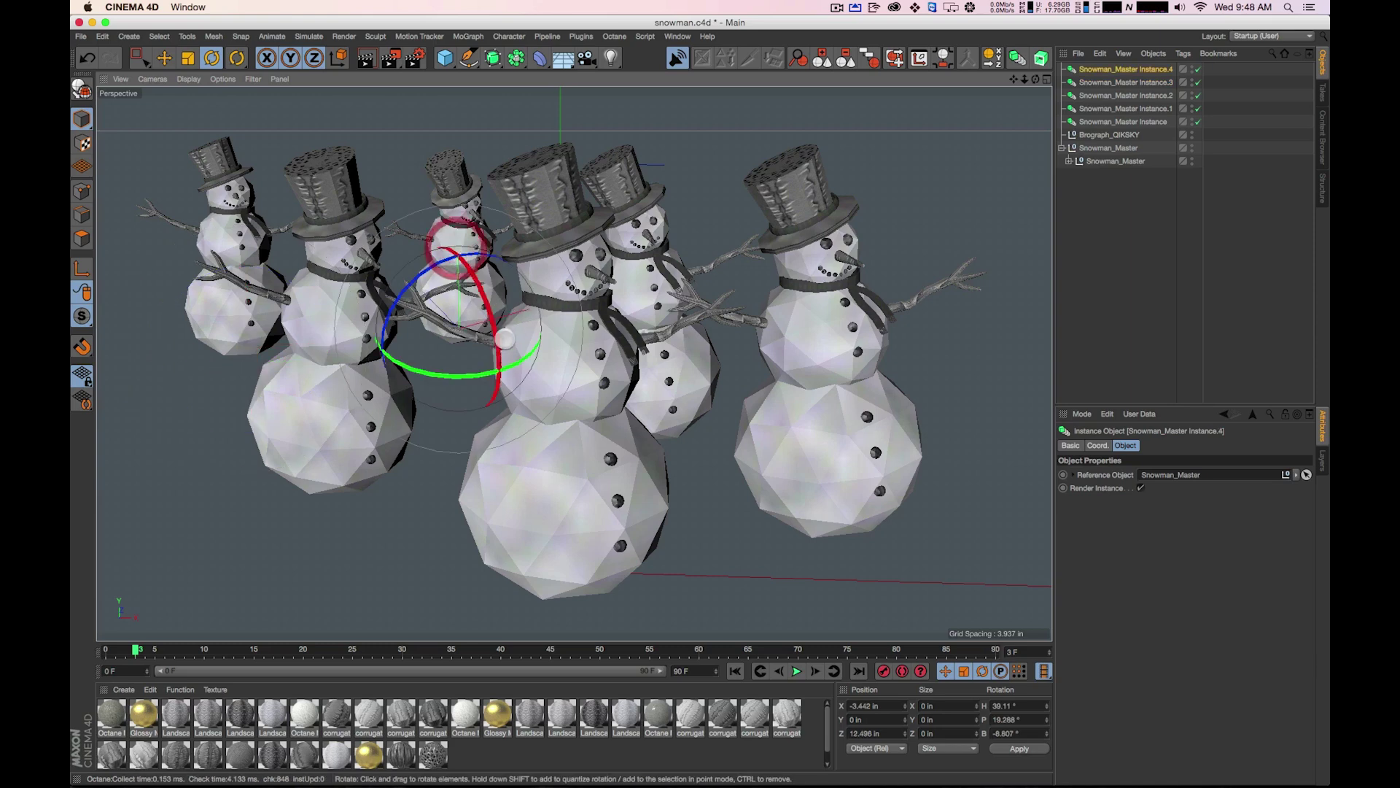
left_click(606, 383)
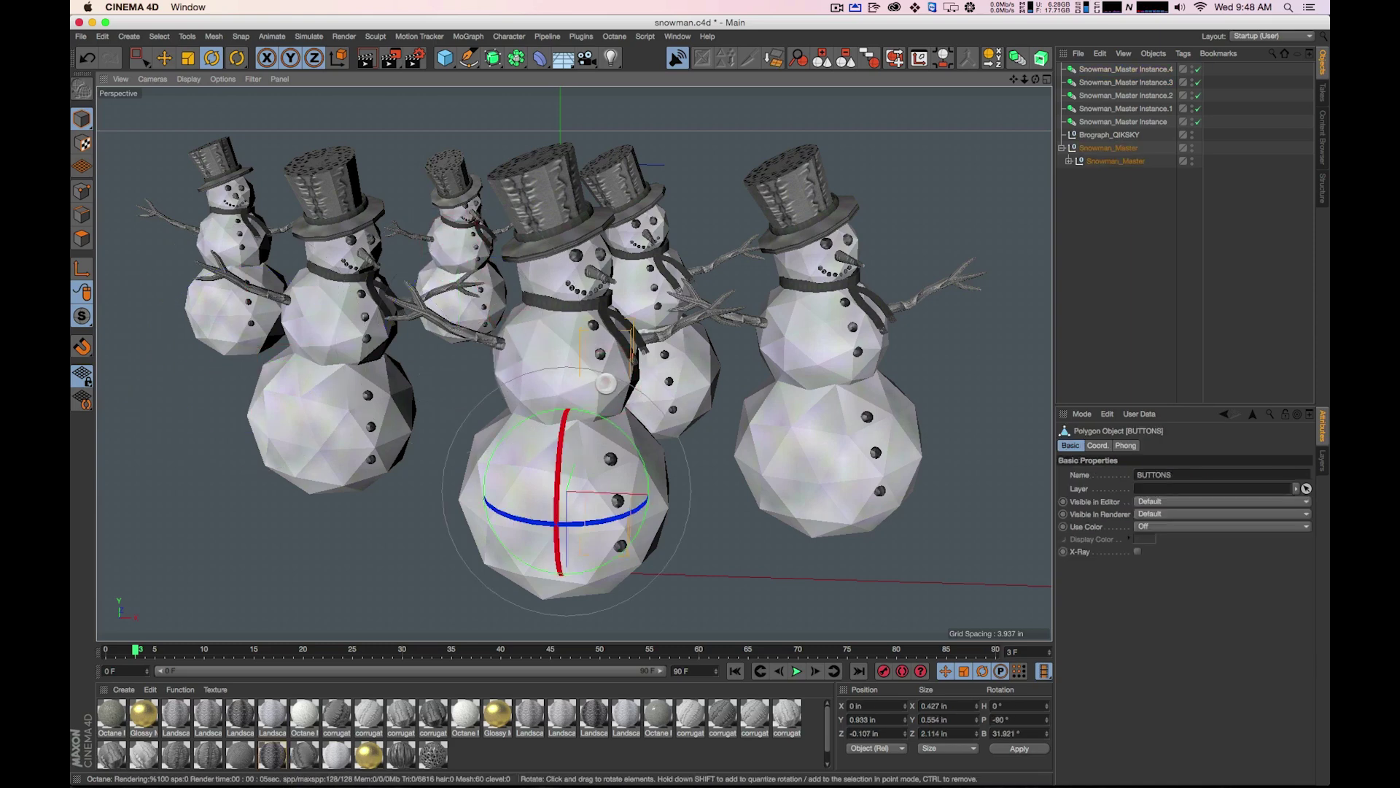
left_click(595, 277)
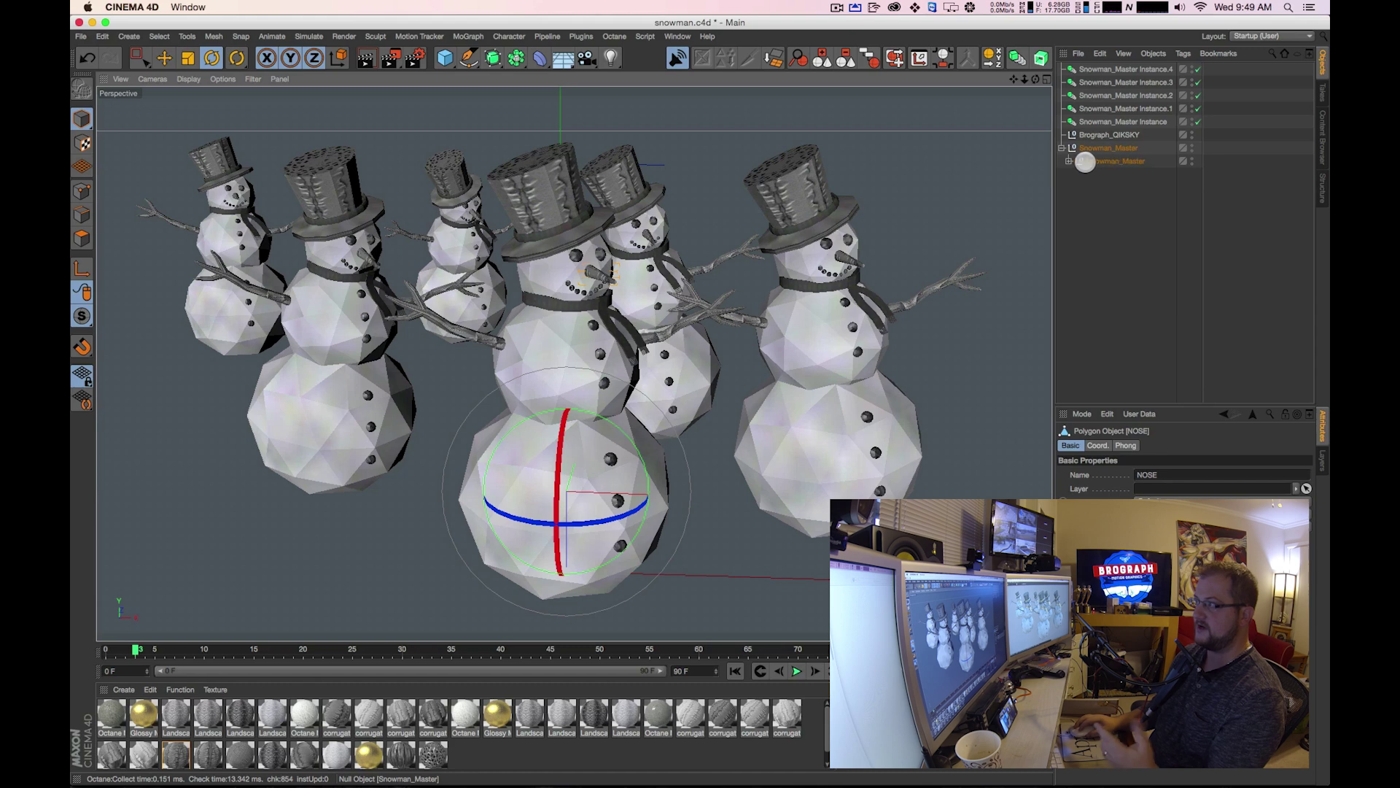
Expand Snowman_Master to list its parts, then test-move the snowman and its nose, undoing both.
left_click(1069, 160)
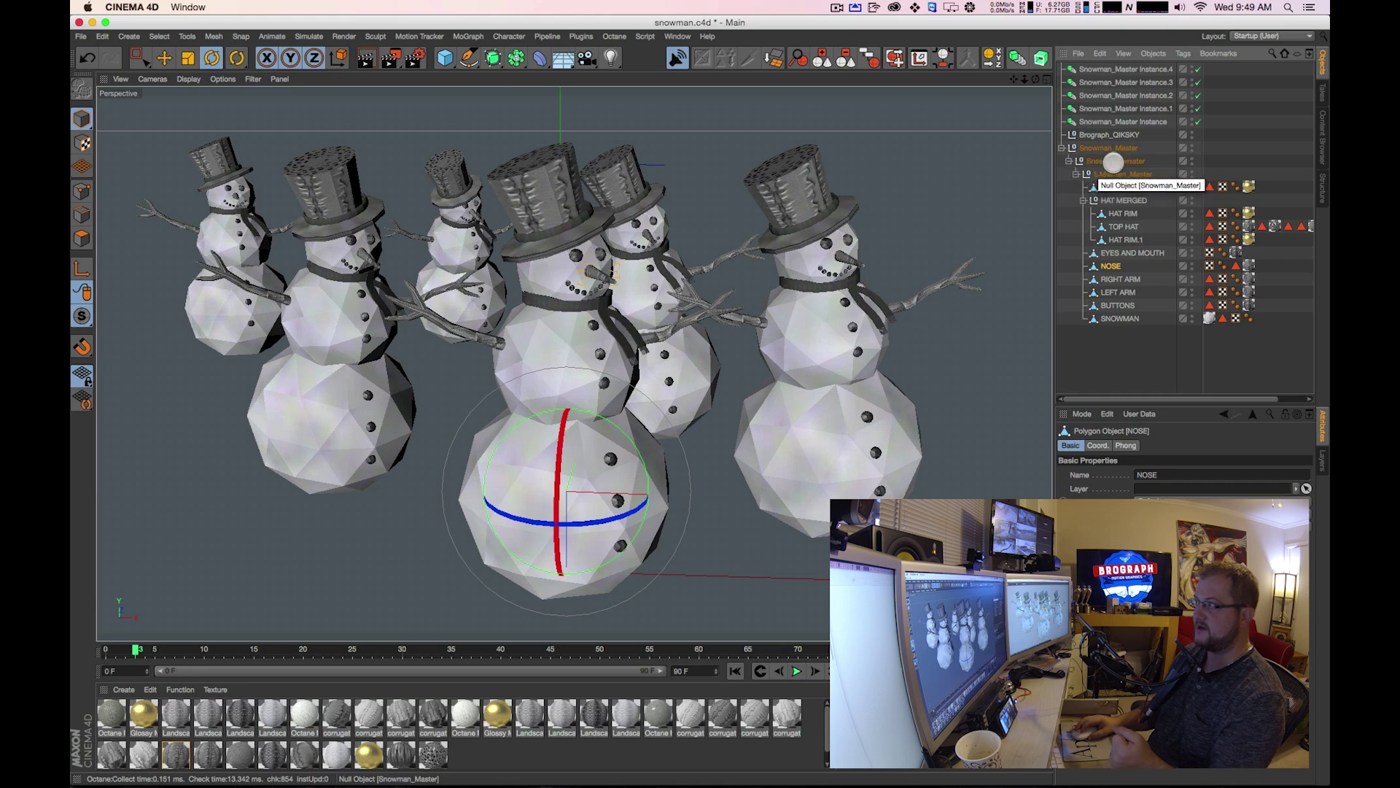
left_click(1121, 161)
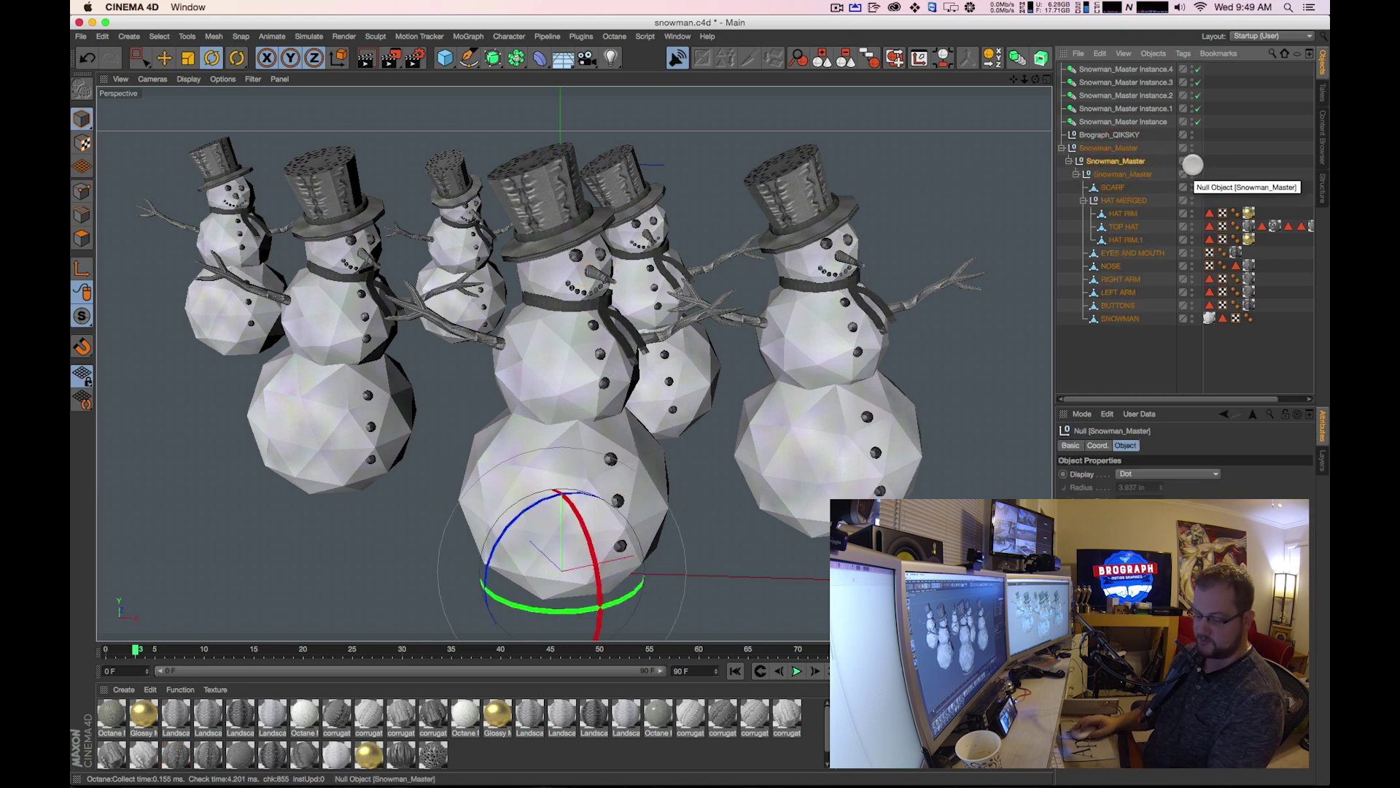
key("e")
left_click_drag(531, 541, 579, 579)
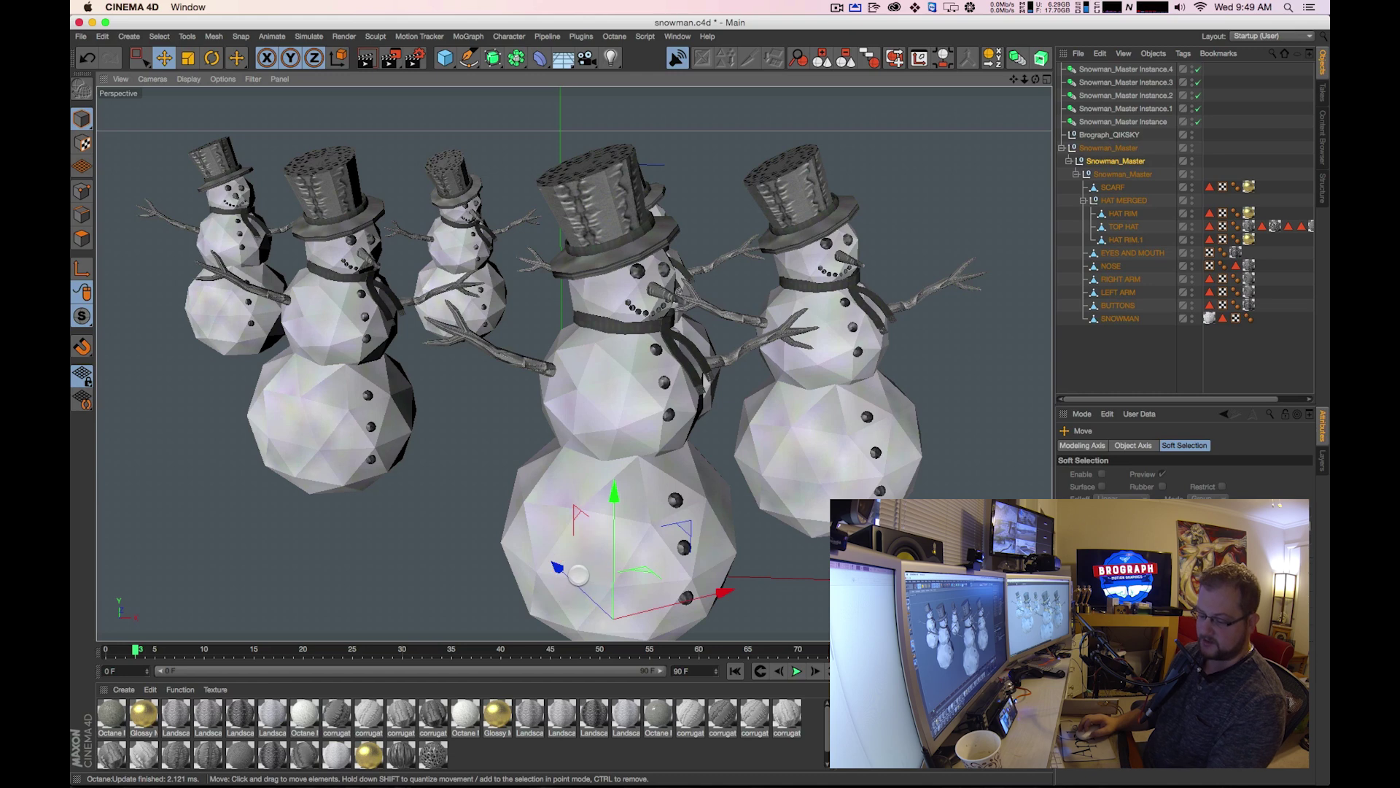
key("super+z")
left_click(586, 288)
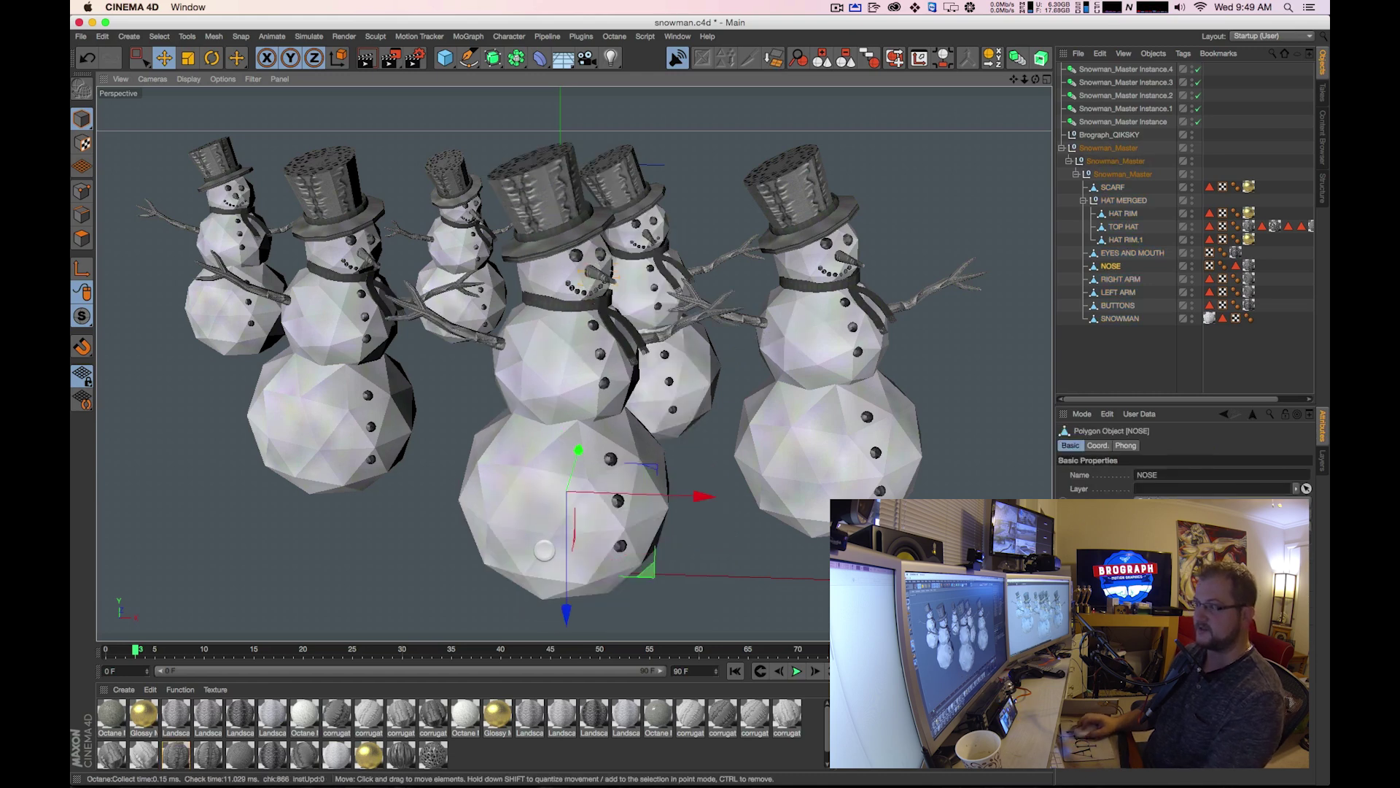
left_click_drag(638, 497, 712, 489)
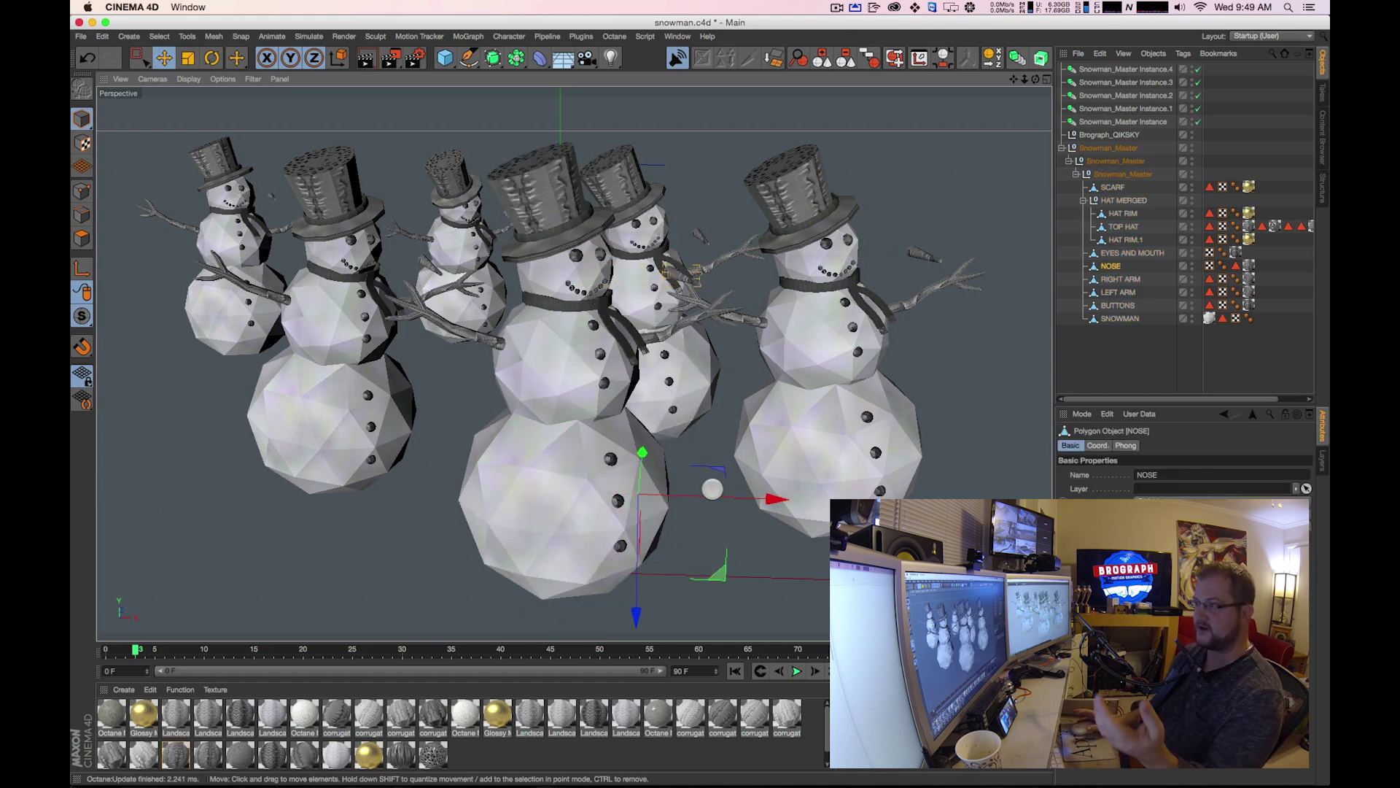
key("super+z")
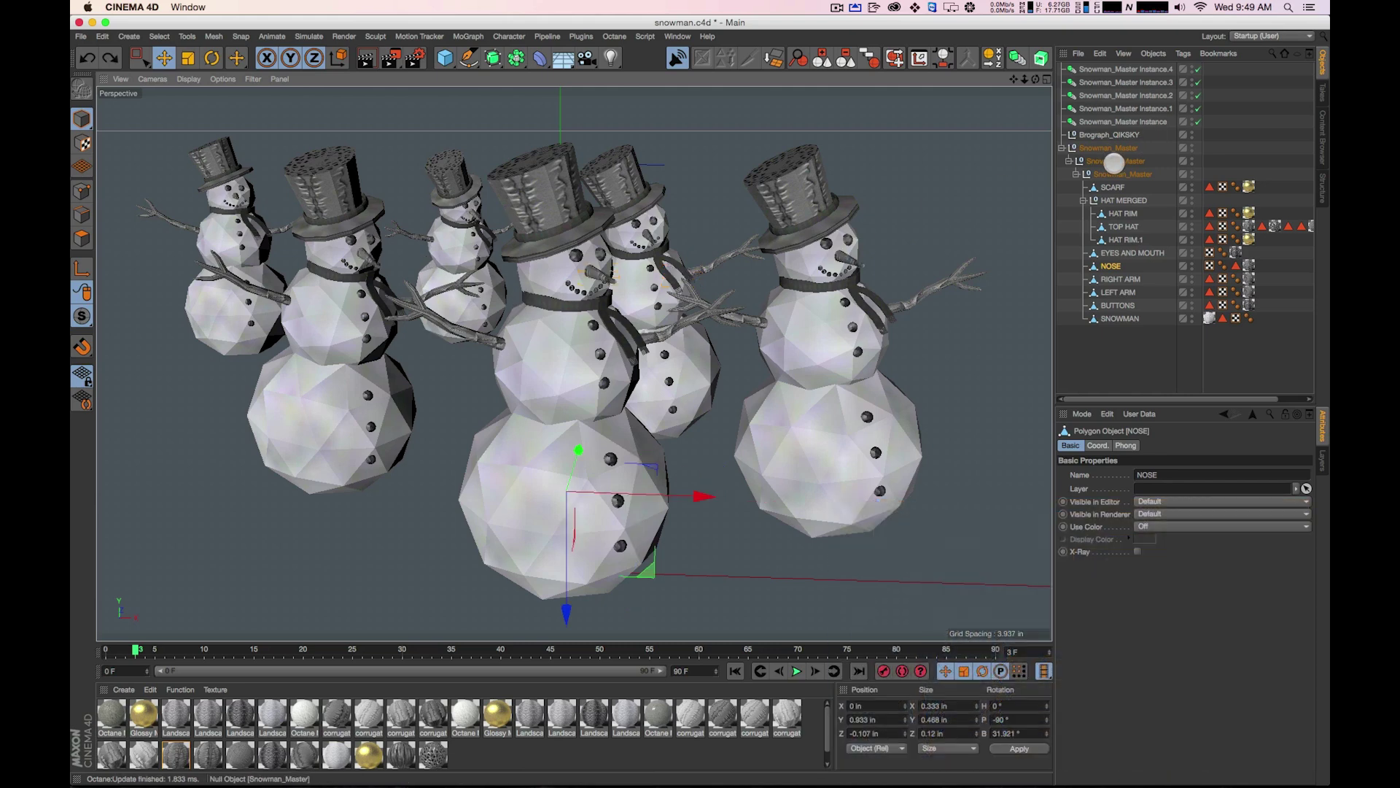
Set the Snowman_Master editor visibility to hidden so the original snowman disappears.
left_click(1105, 161)
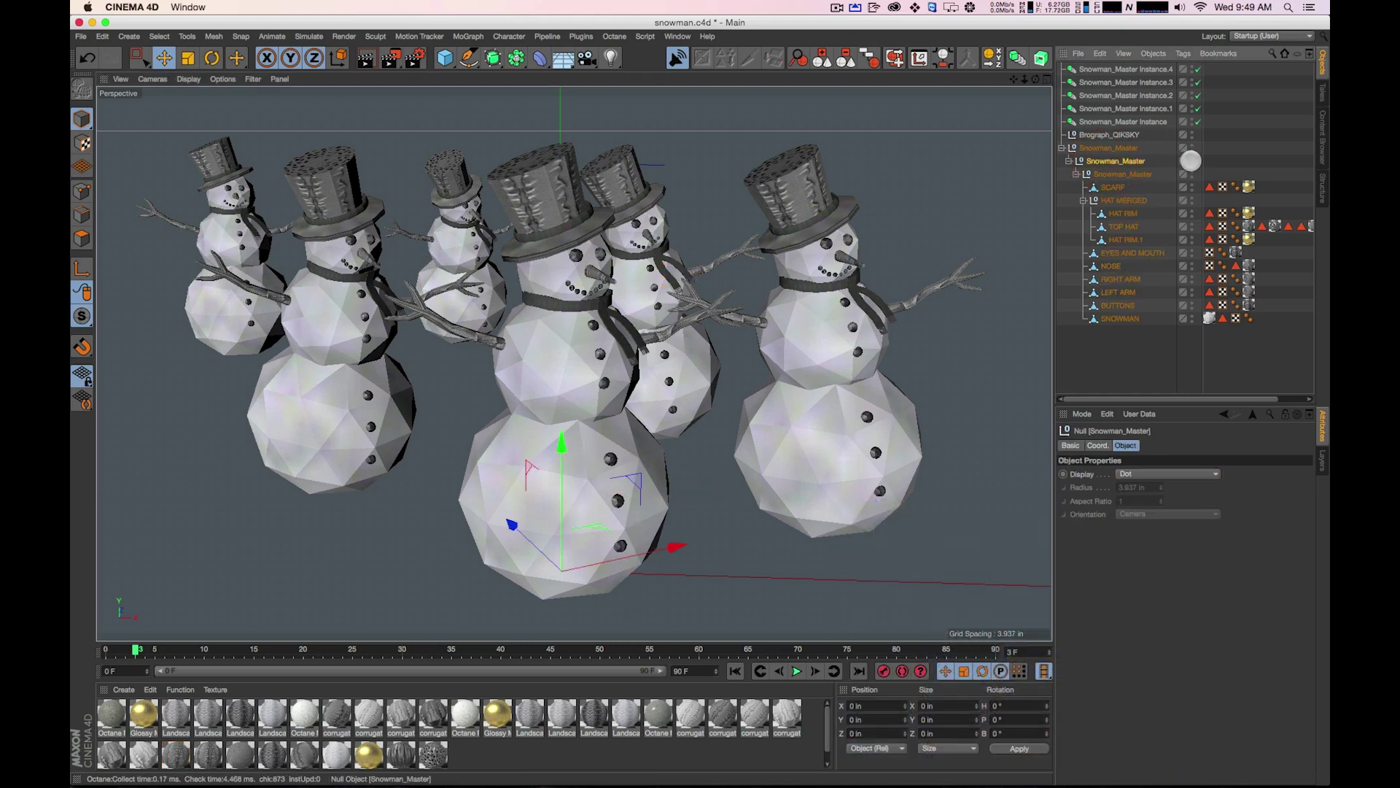
left_click(1191, 146)
left_click(1191, 145)
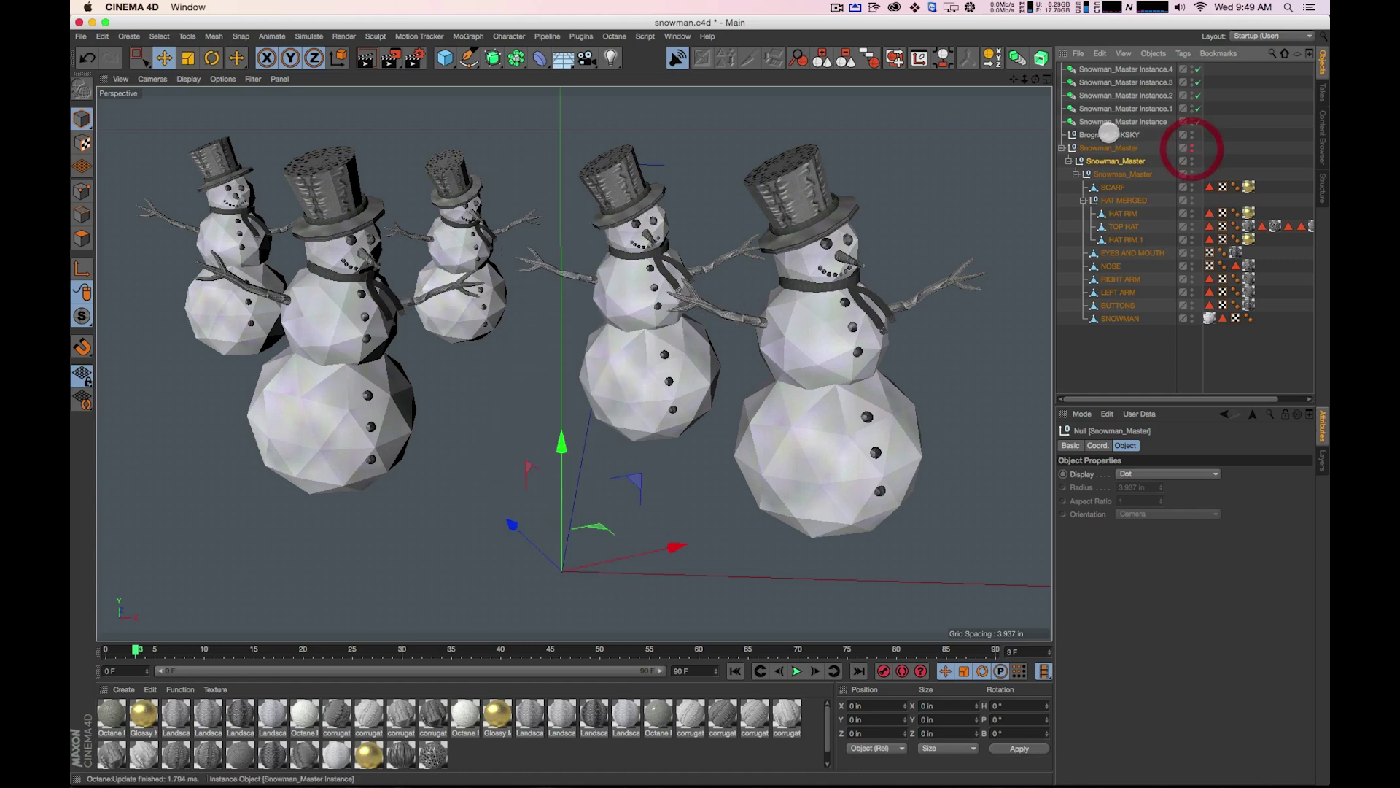
Group the five snowman instances under a new null and name it Snowmen.
left_click(1062, 147)
left_click(1102, 121)
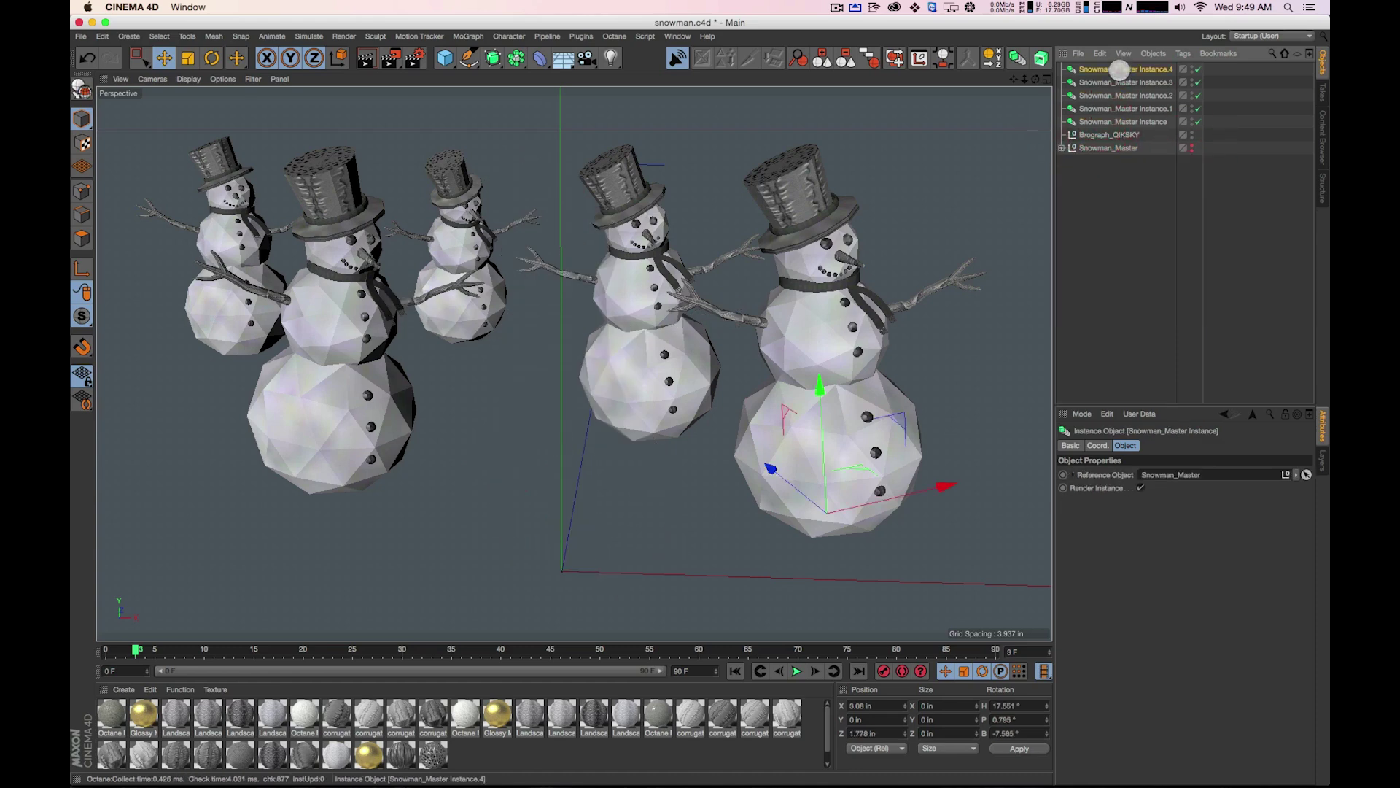
left_click(1116, 121, "shift")
key("alt+g")
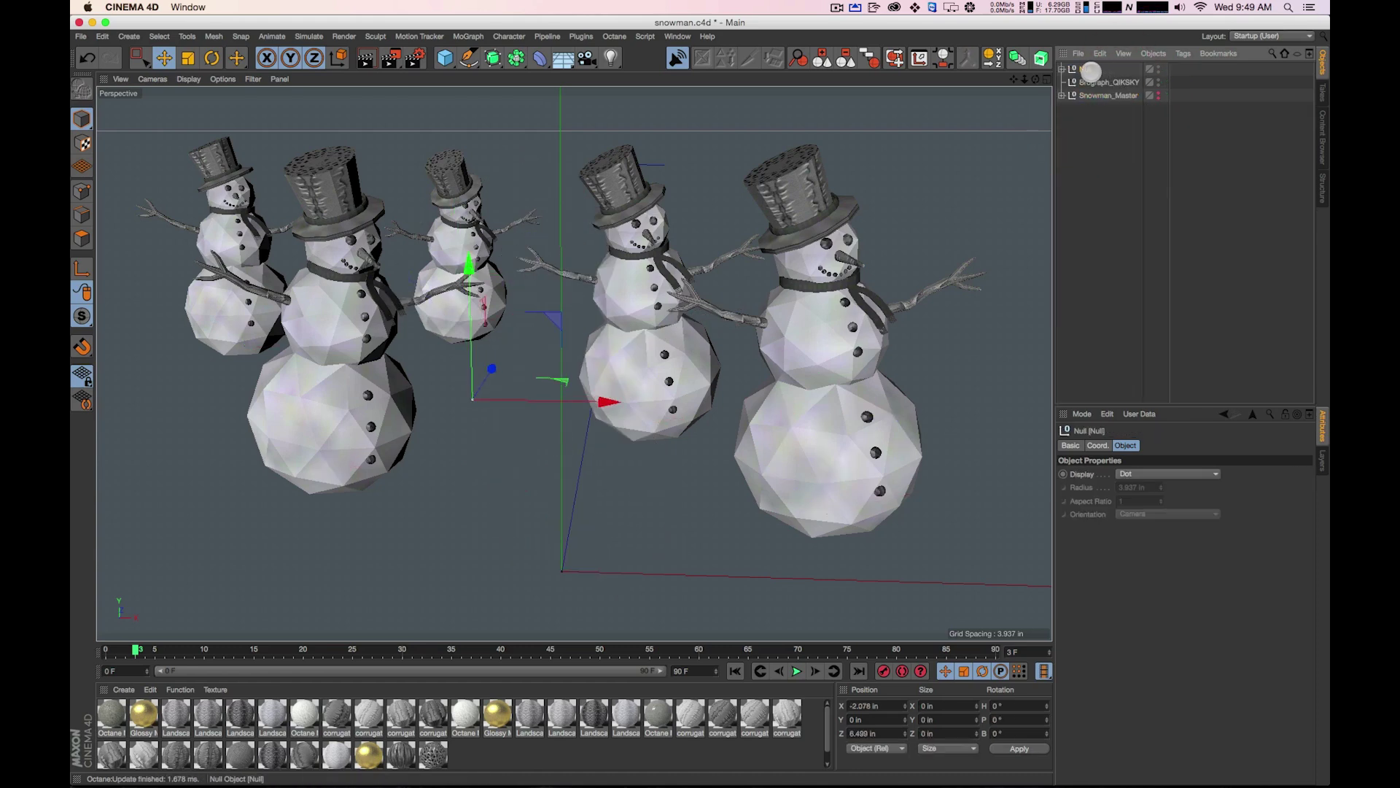
double_click(1084, 69)
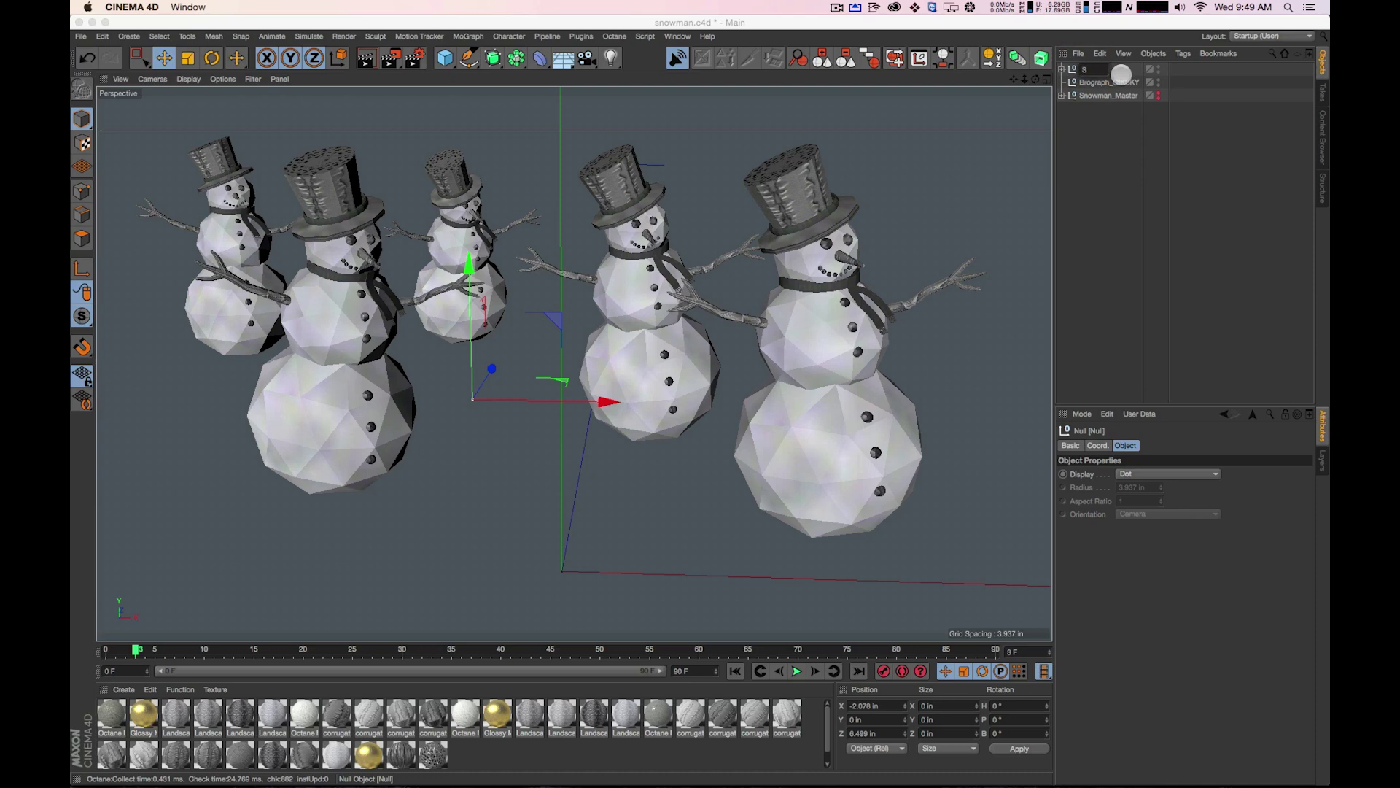
type("Snow")
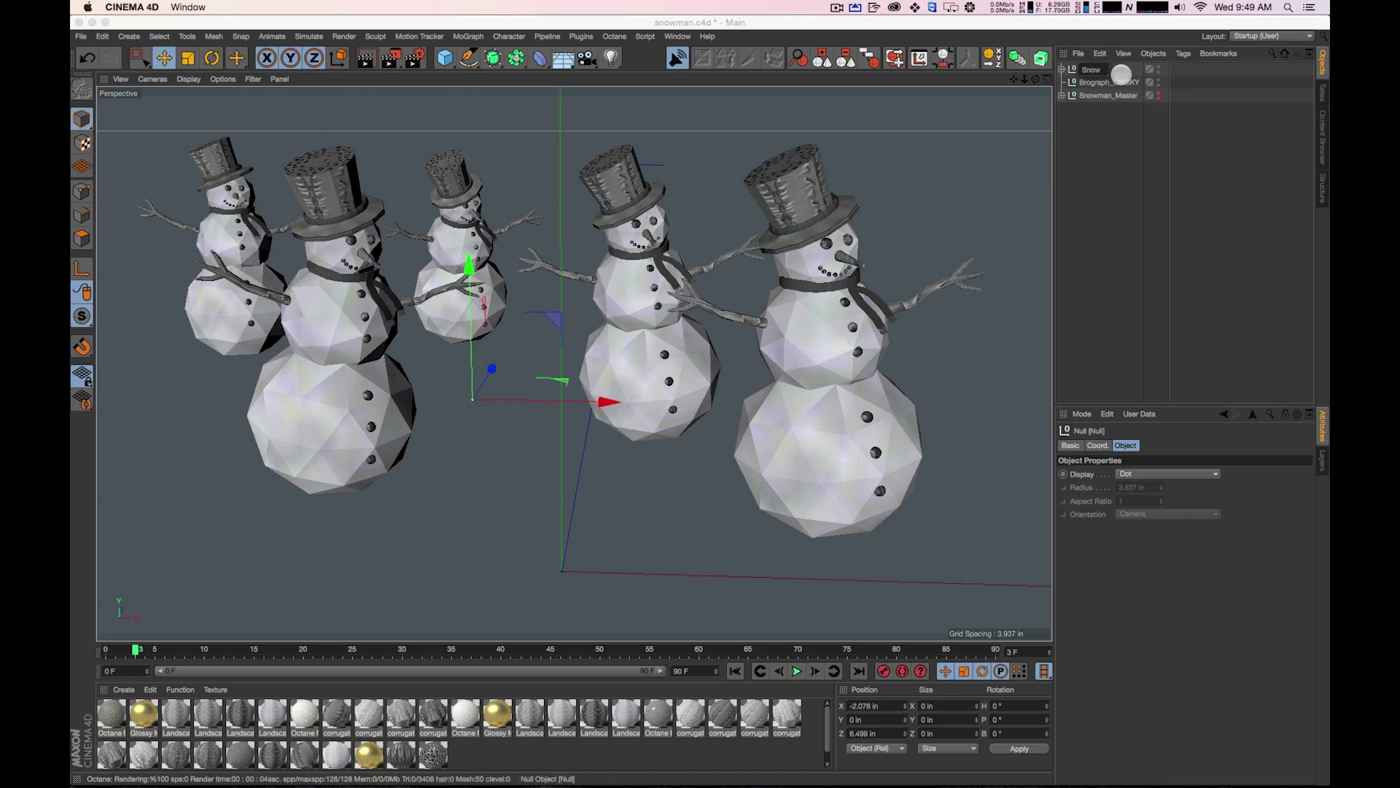
key("Return")
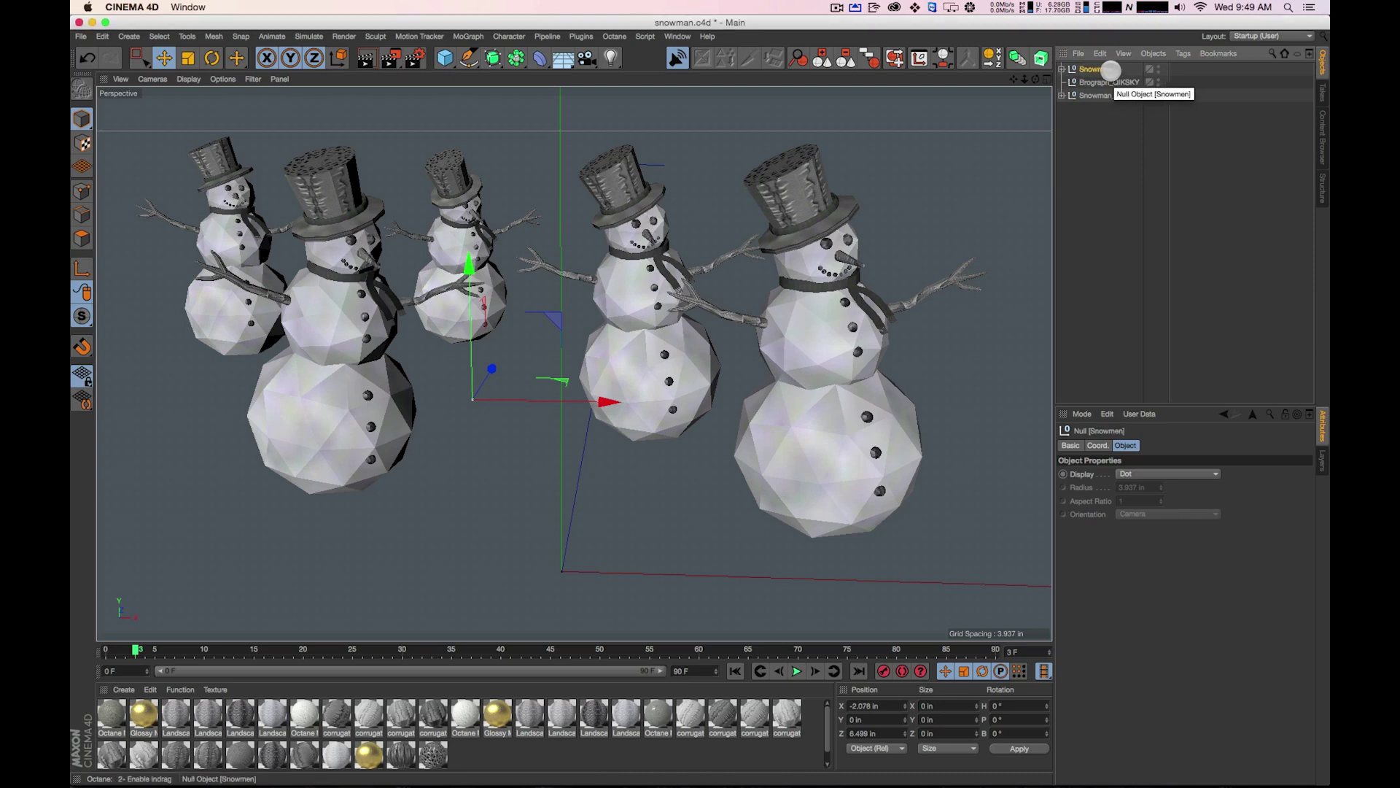
Move the Snowmen null below Brograph_QIKSKY and slide the group sideways along X.
mouse_move(1113, 70)
left_mouse_down()
mouse_move(1084, 87)
mouse_move(1101, 92)
mouse_move(1093, 82)
left_mouse_up()
left_click(1105, 96)
double_click(1093, 82)
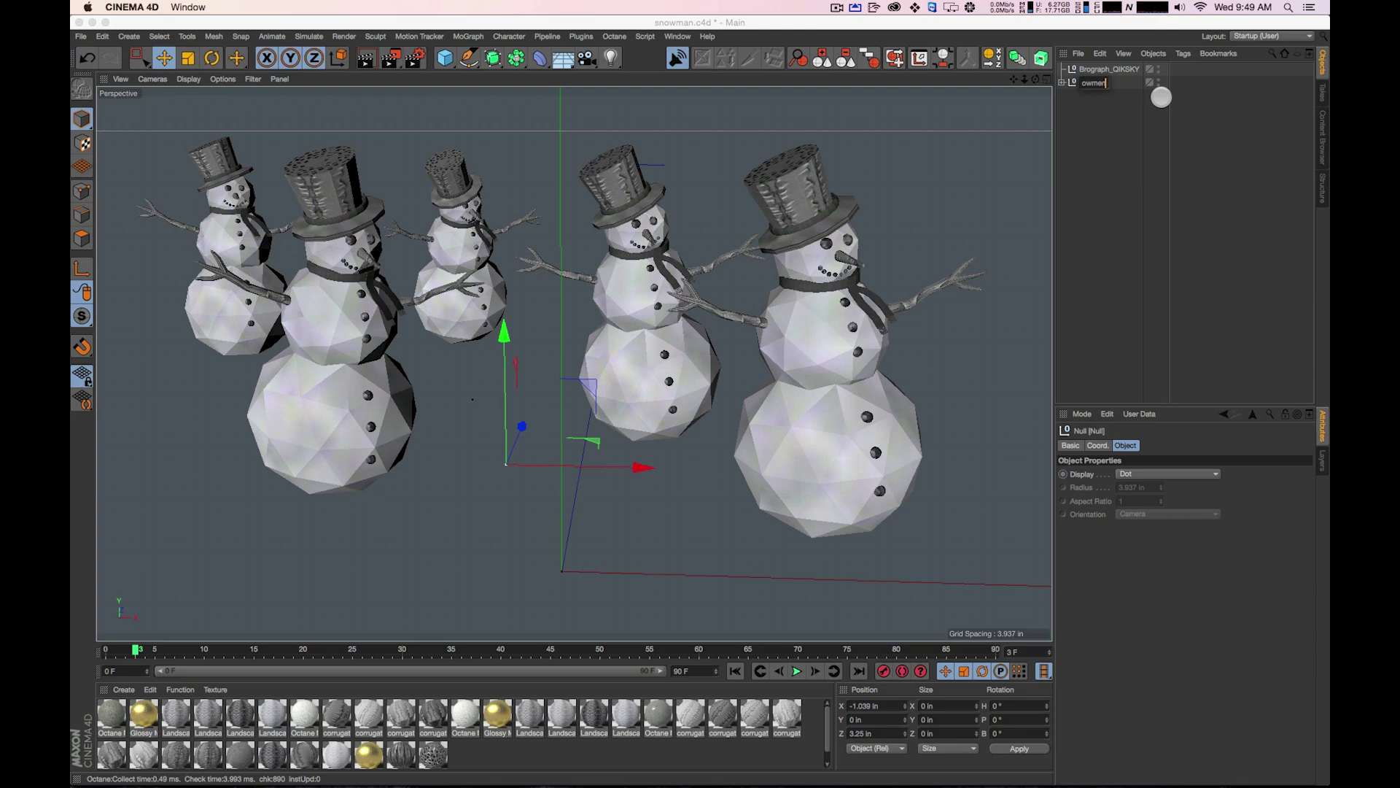
key("Return")
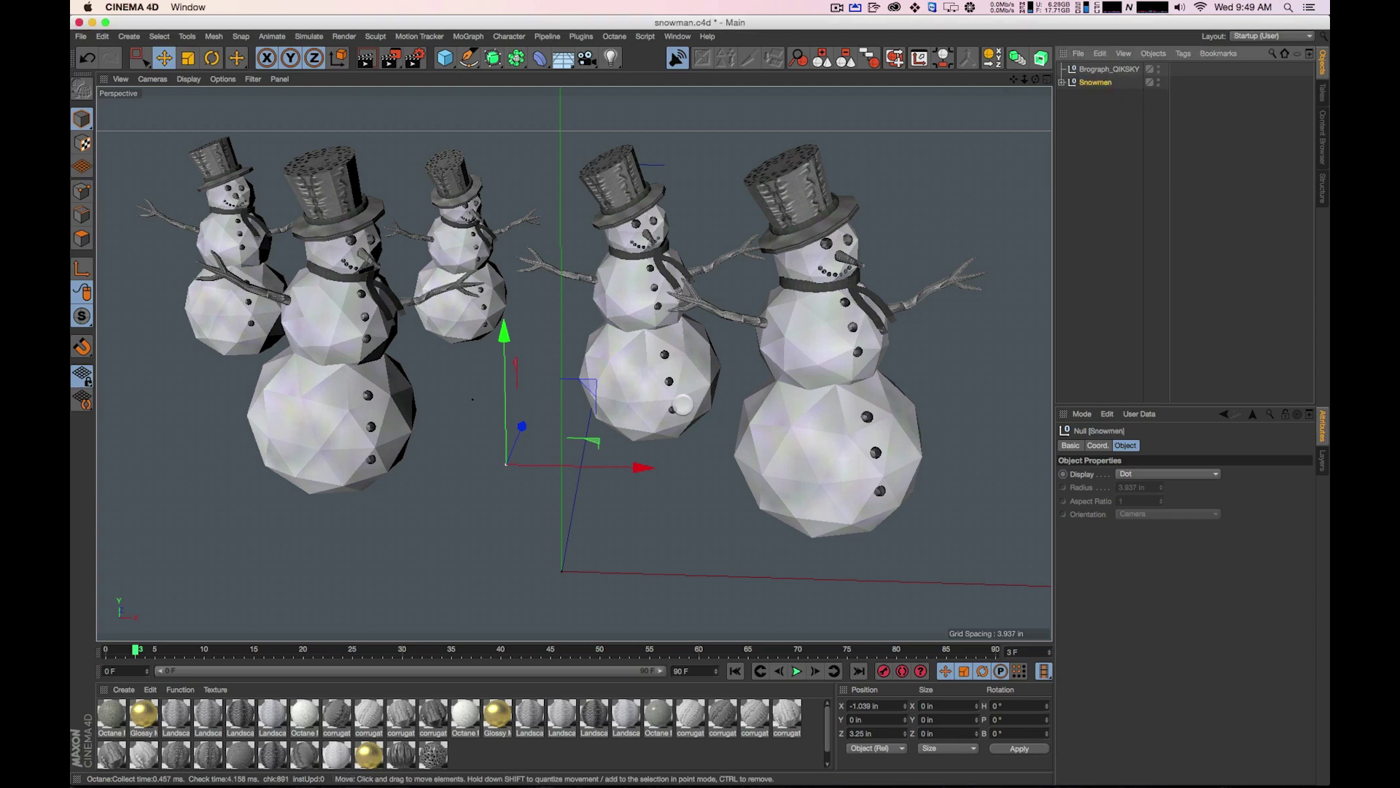
left_click(1061, 82)
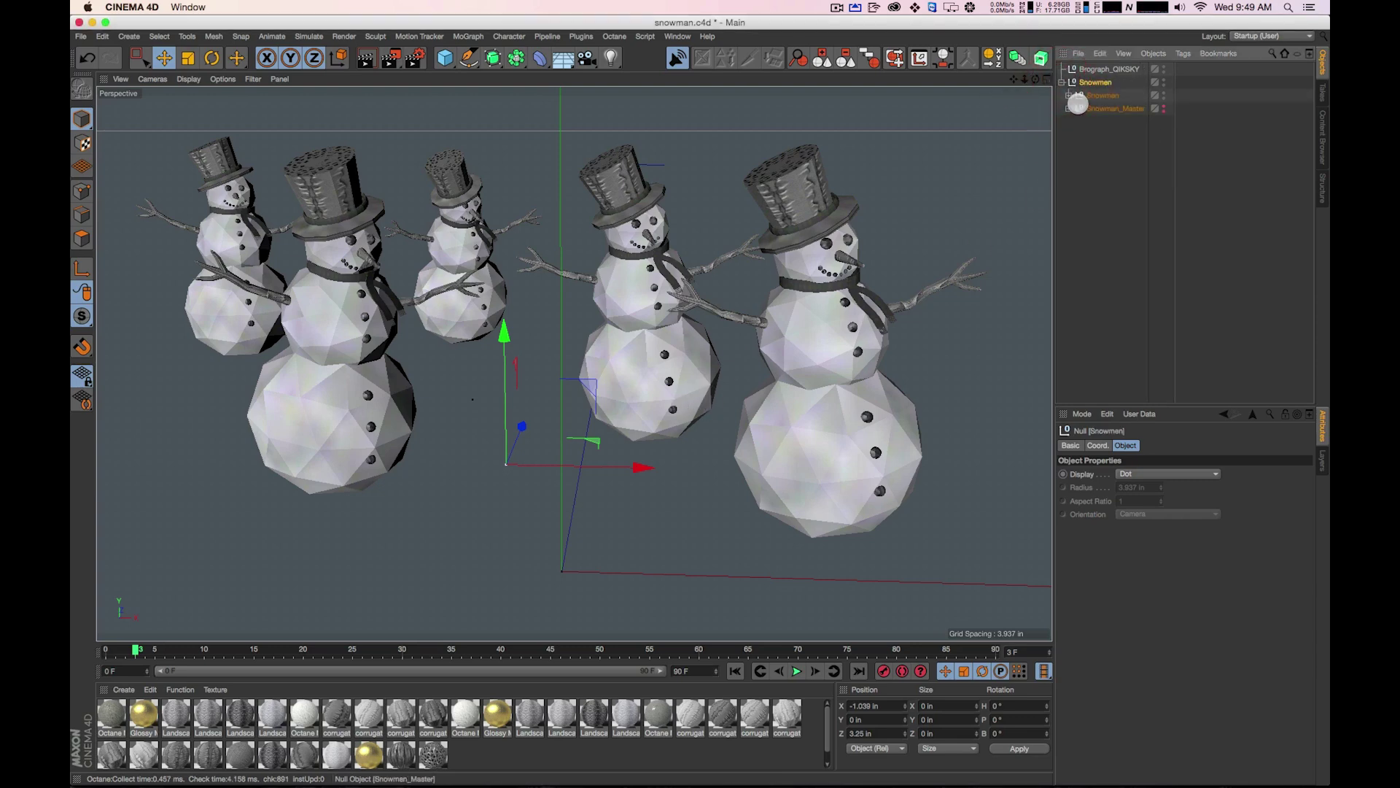
left_click(1061, 82)
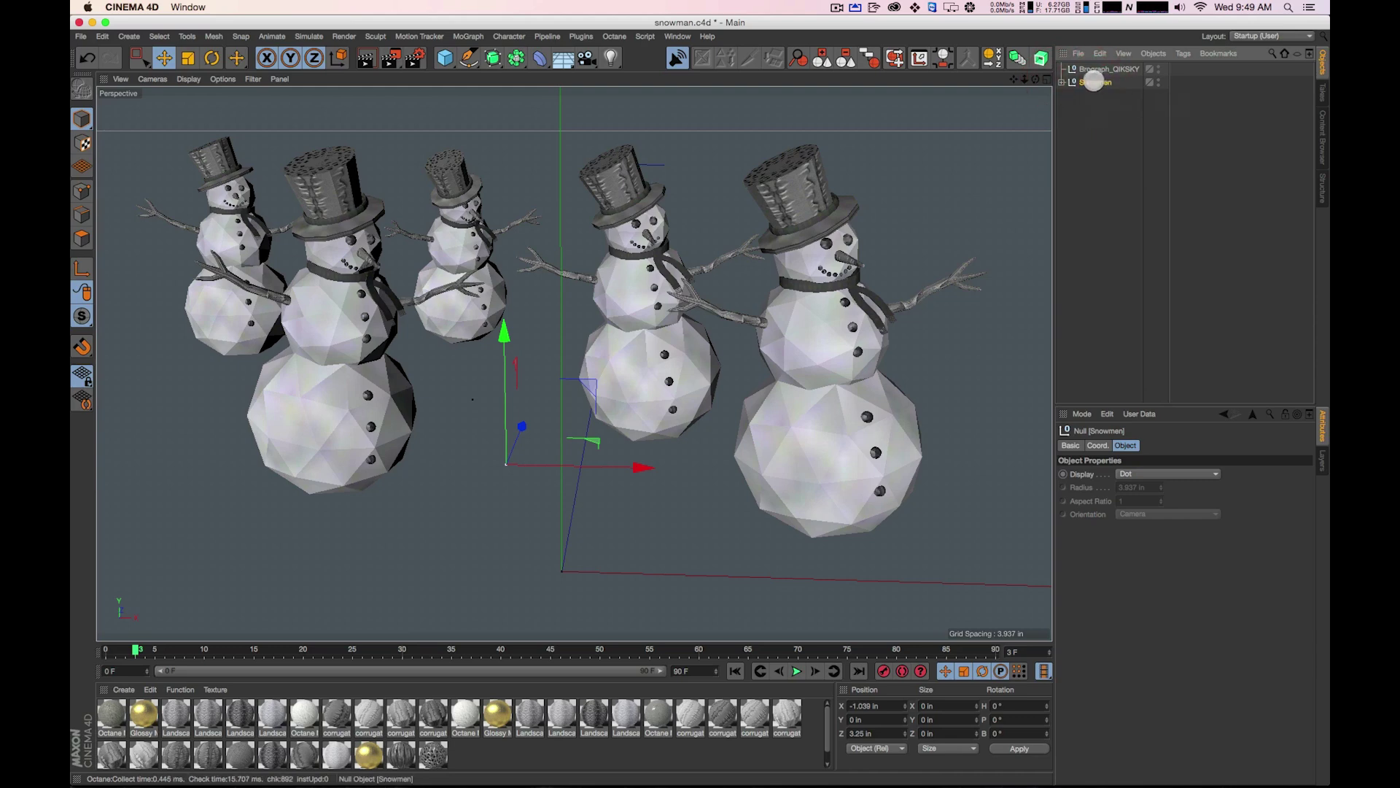
mouse_move(610, 468)
left_mouse_down()
mouse_move(568, 467)
mouse_move(639, 467)
left_mouse_up()
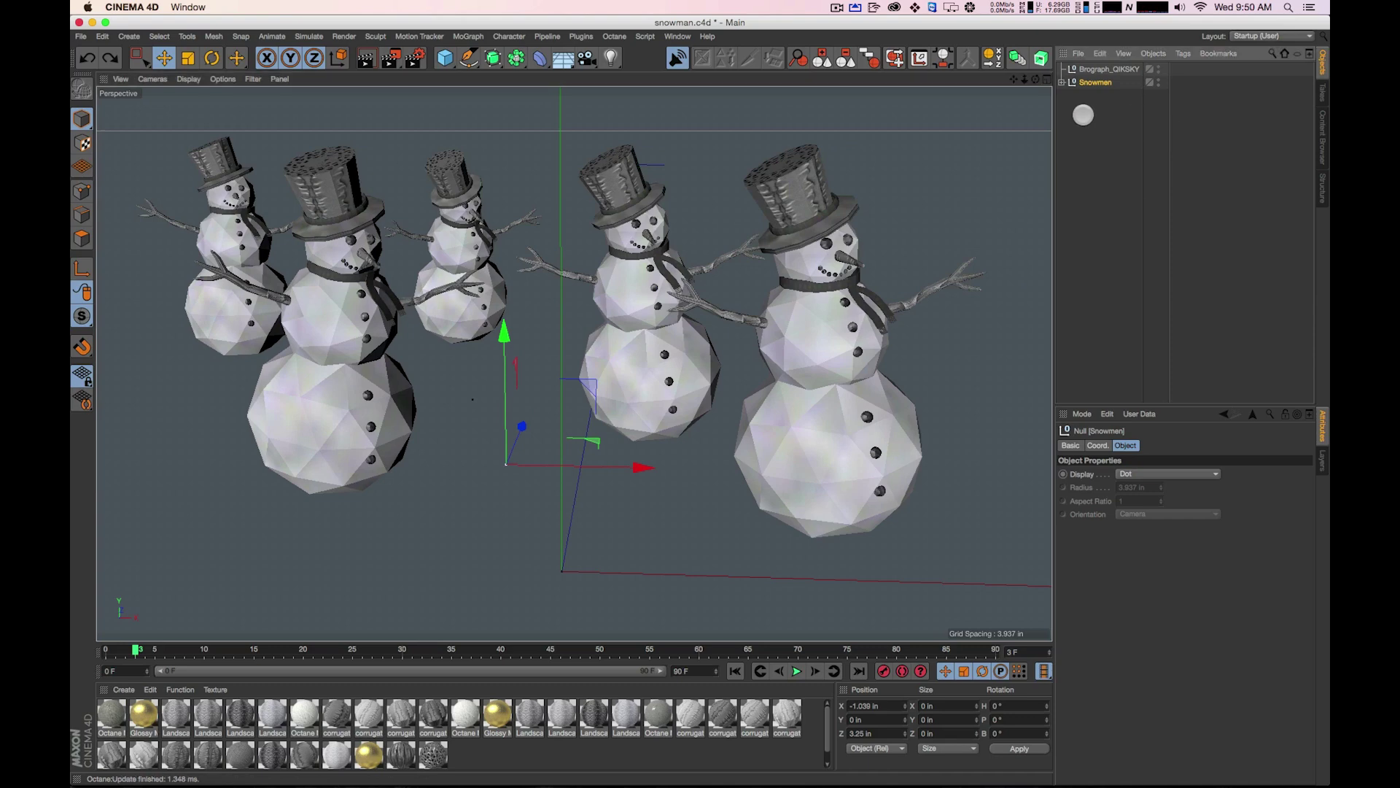
left_click(1127, 143)
left_click(1062, 81)
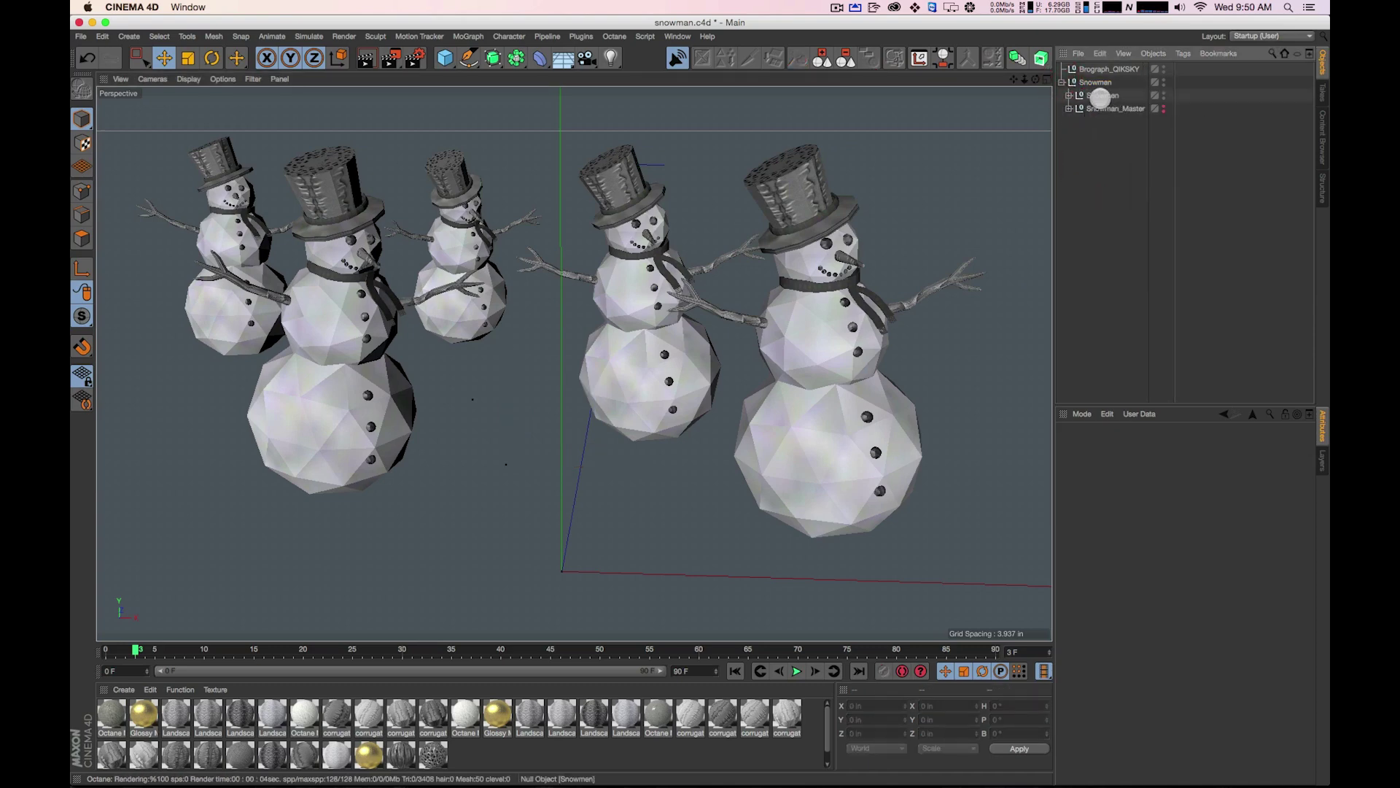
left_click(1100, 95)
left_click_drag(606, 402, 766, 400)
key("super+z")
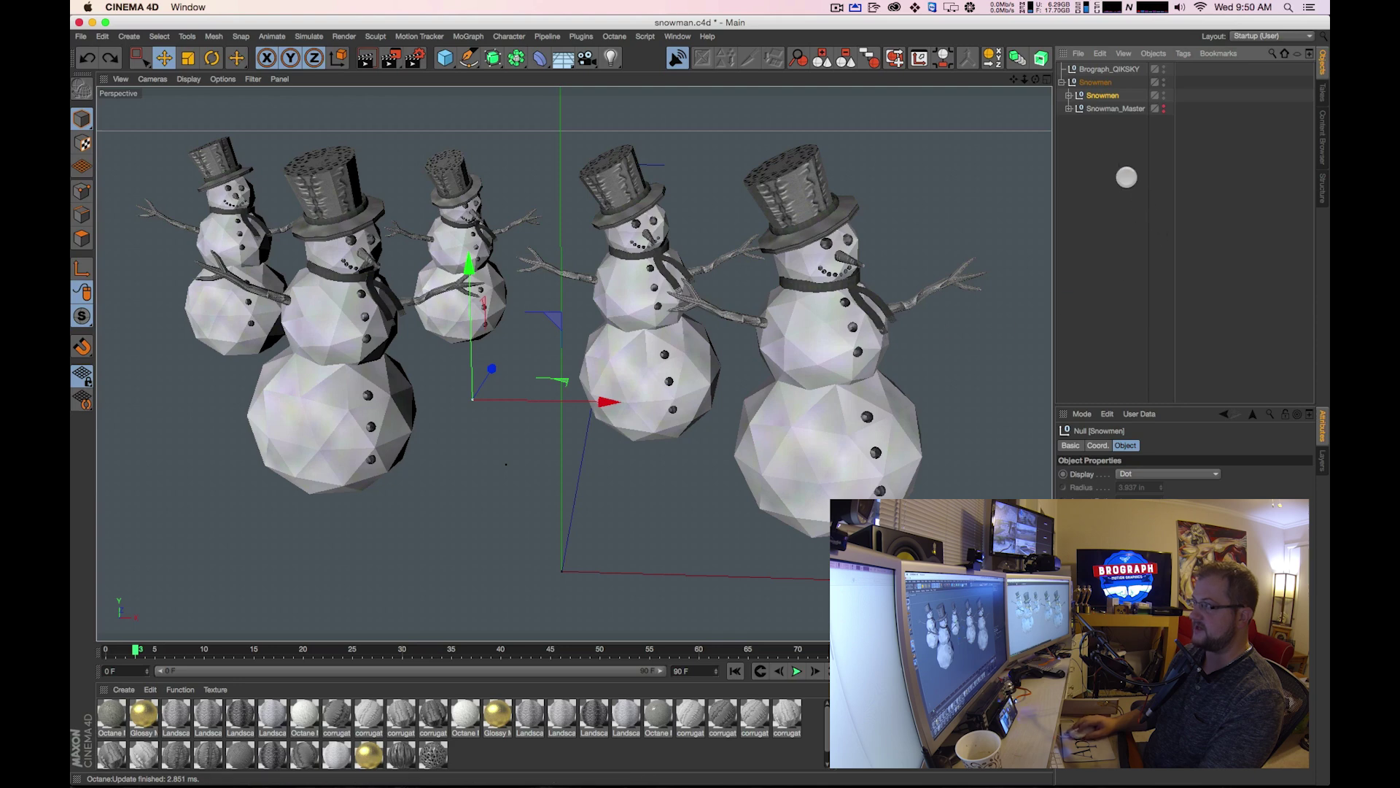
left_click(1102, 110)
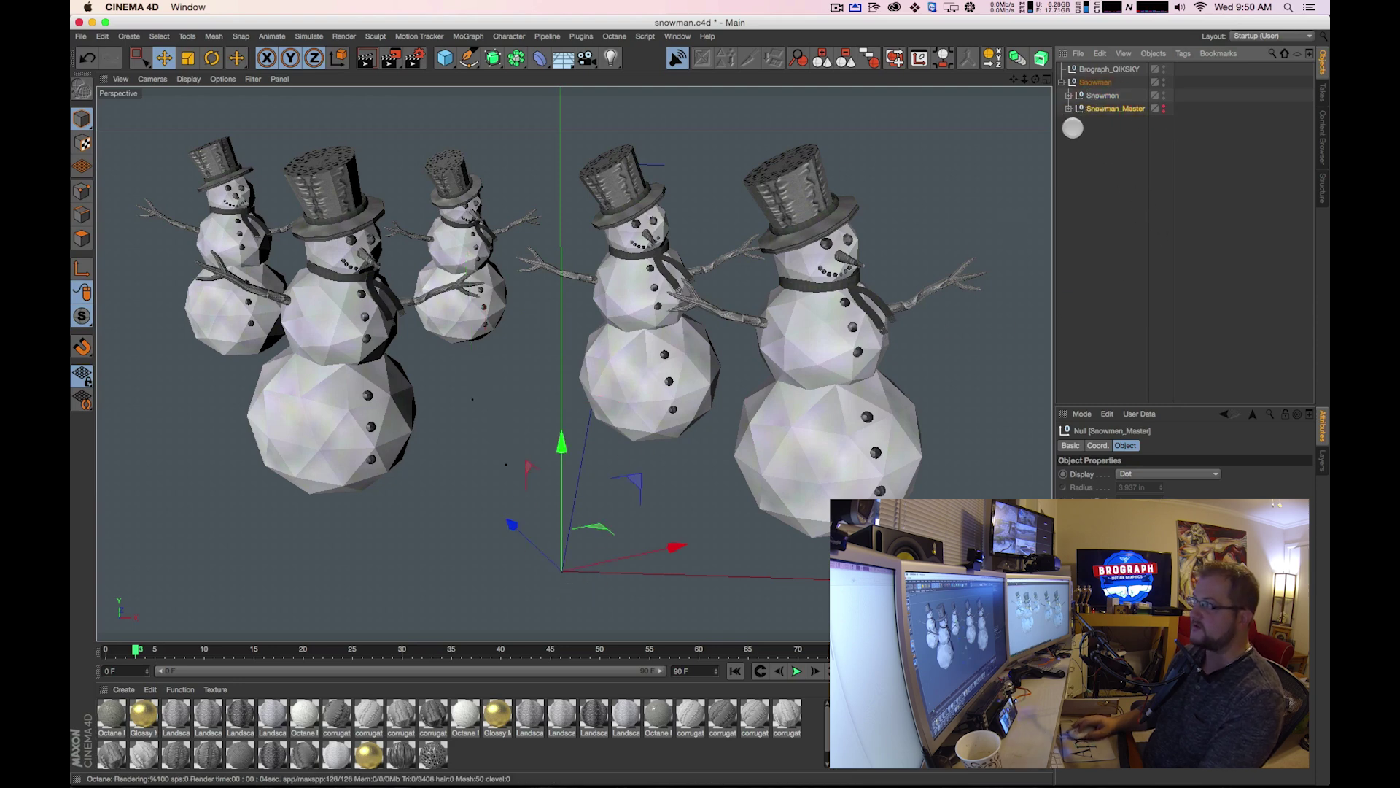
left_click(1067, 109)
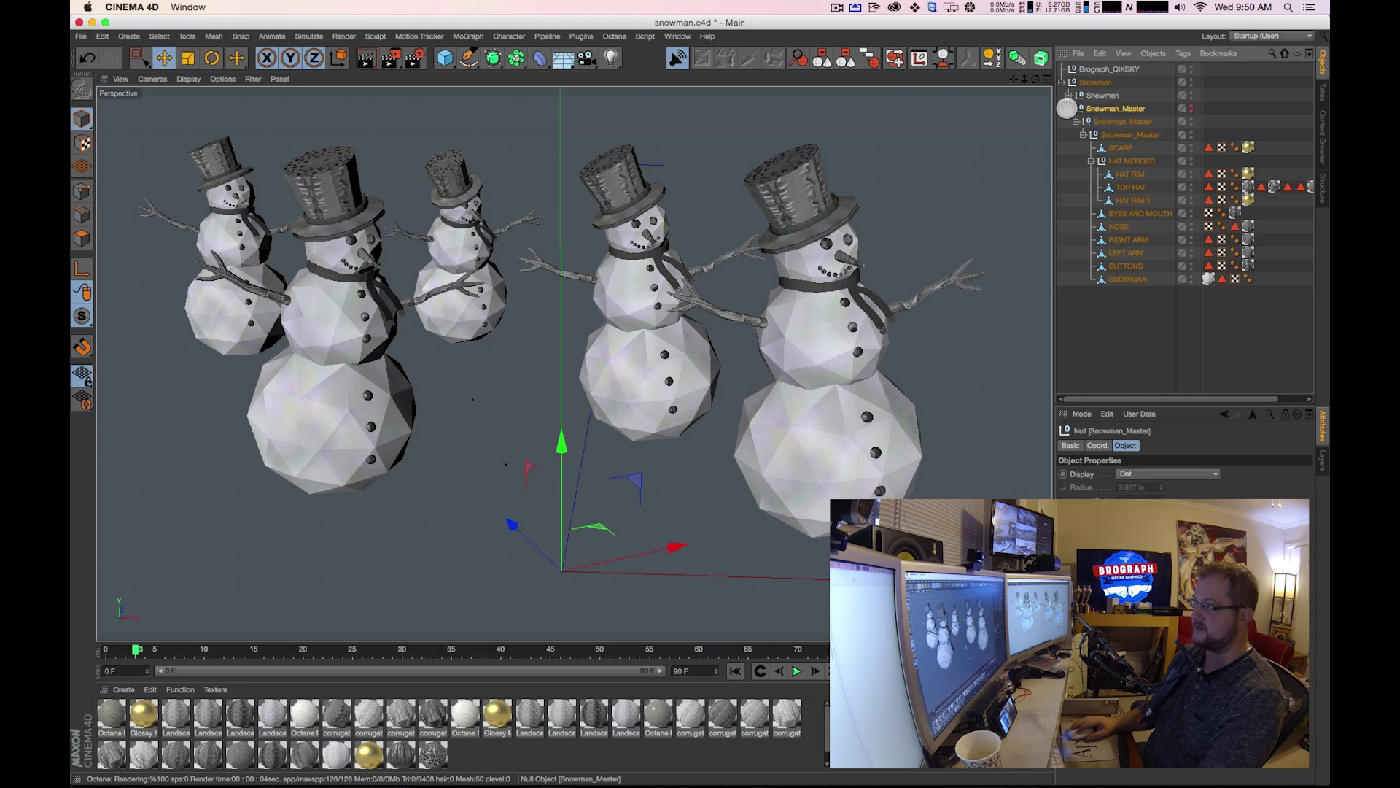
left_click(1069, 109)
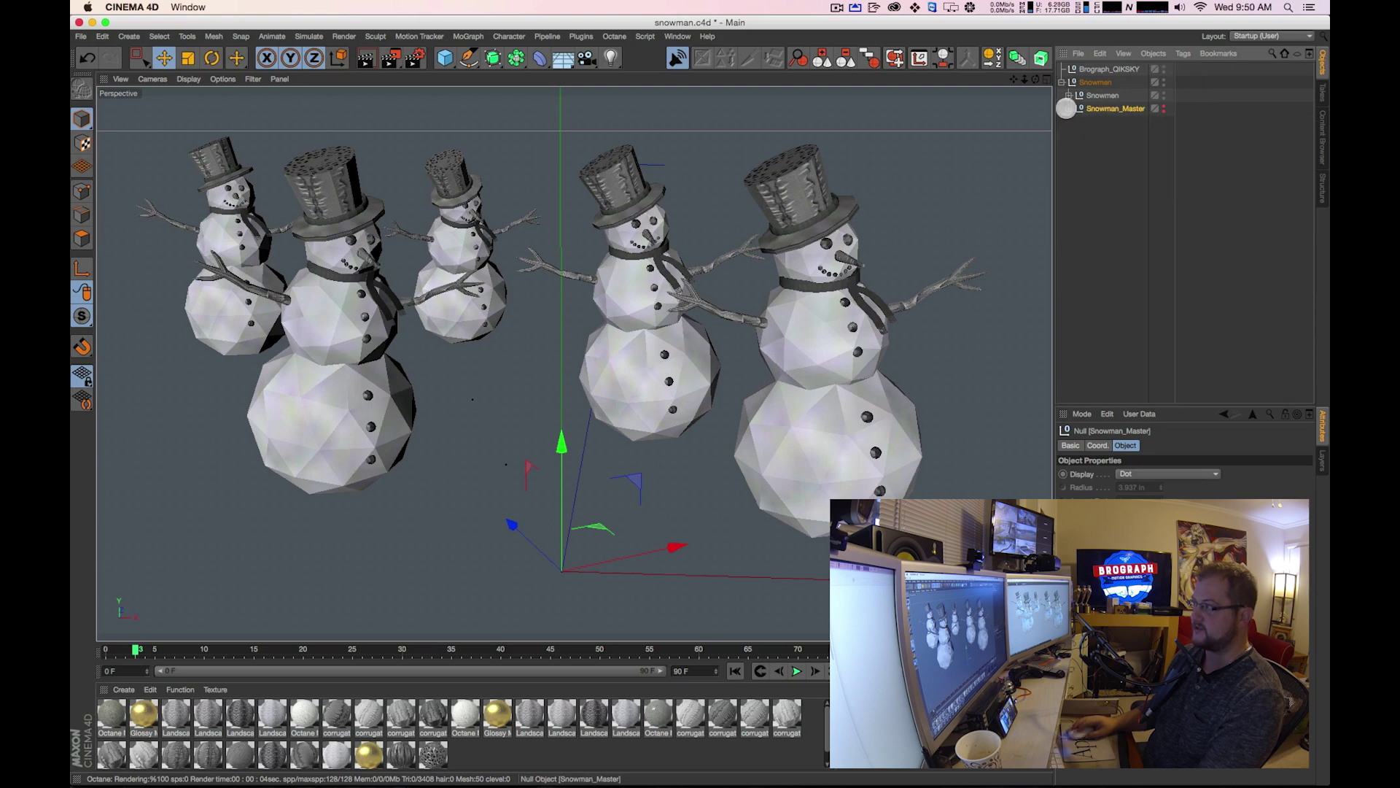
left_click(1088, 163)
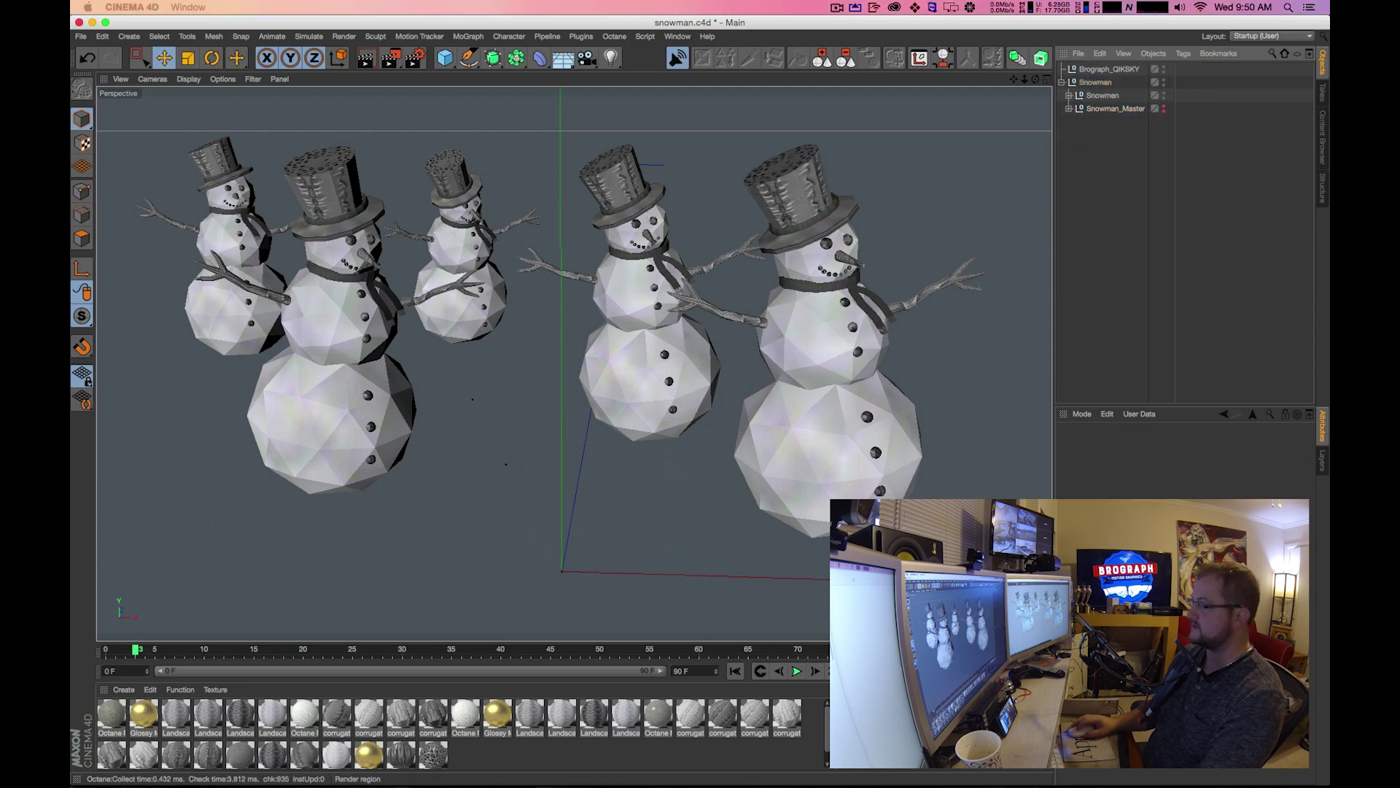
Preview in the Octane Live Viewer, shrink it beside the viewport, and frame the front-left snowman.
key("ctrl+Right")
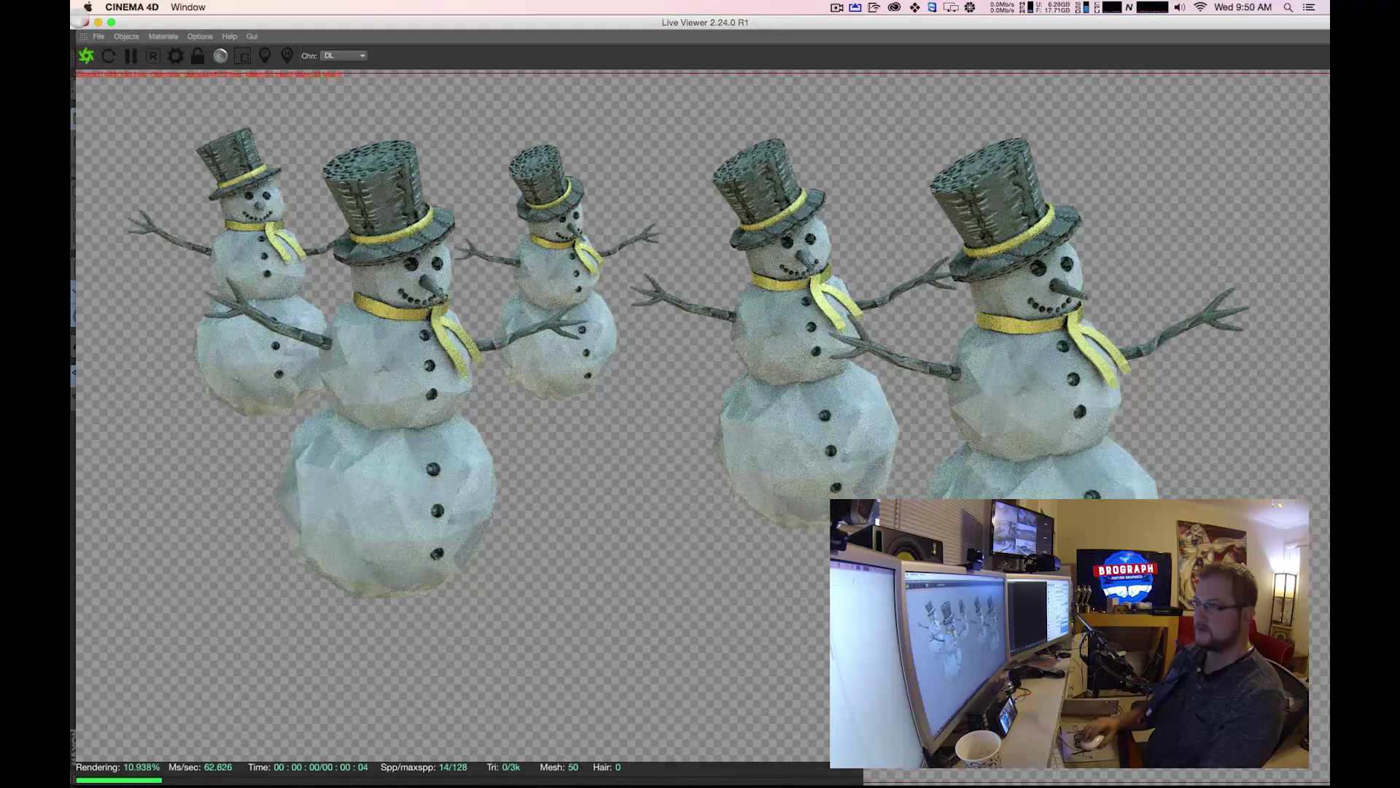
key("ctrl+Left")
left_click_drag(437, 228, 598, 297)
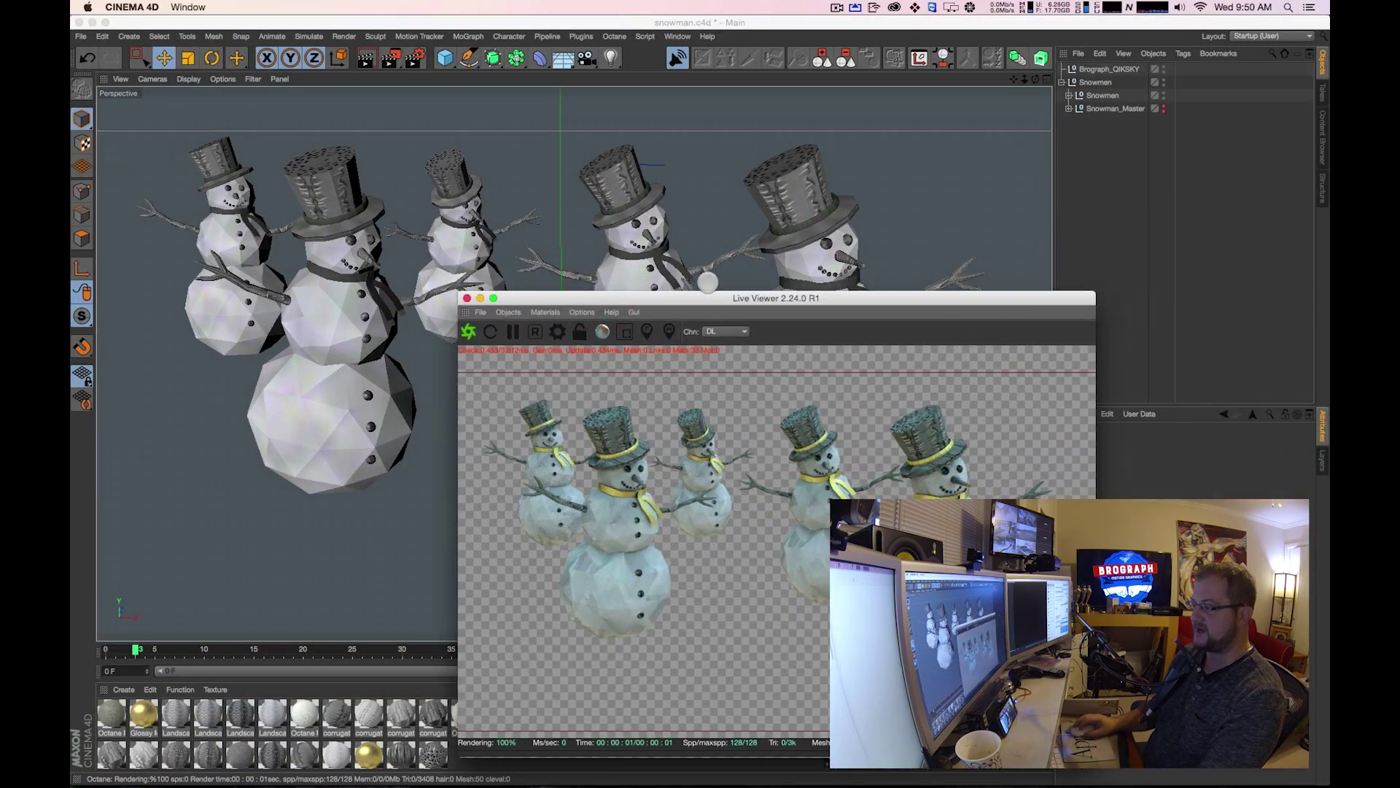
mouse_move(654, 229)
left_mouse_down("alt")
mouse_move(664, 235)
mouse_move(642, 226)
left_mouse_up("alt")
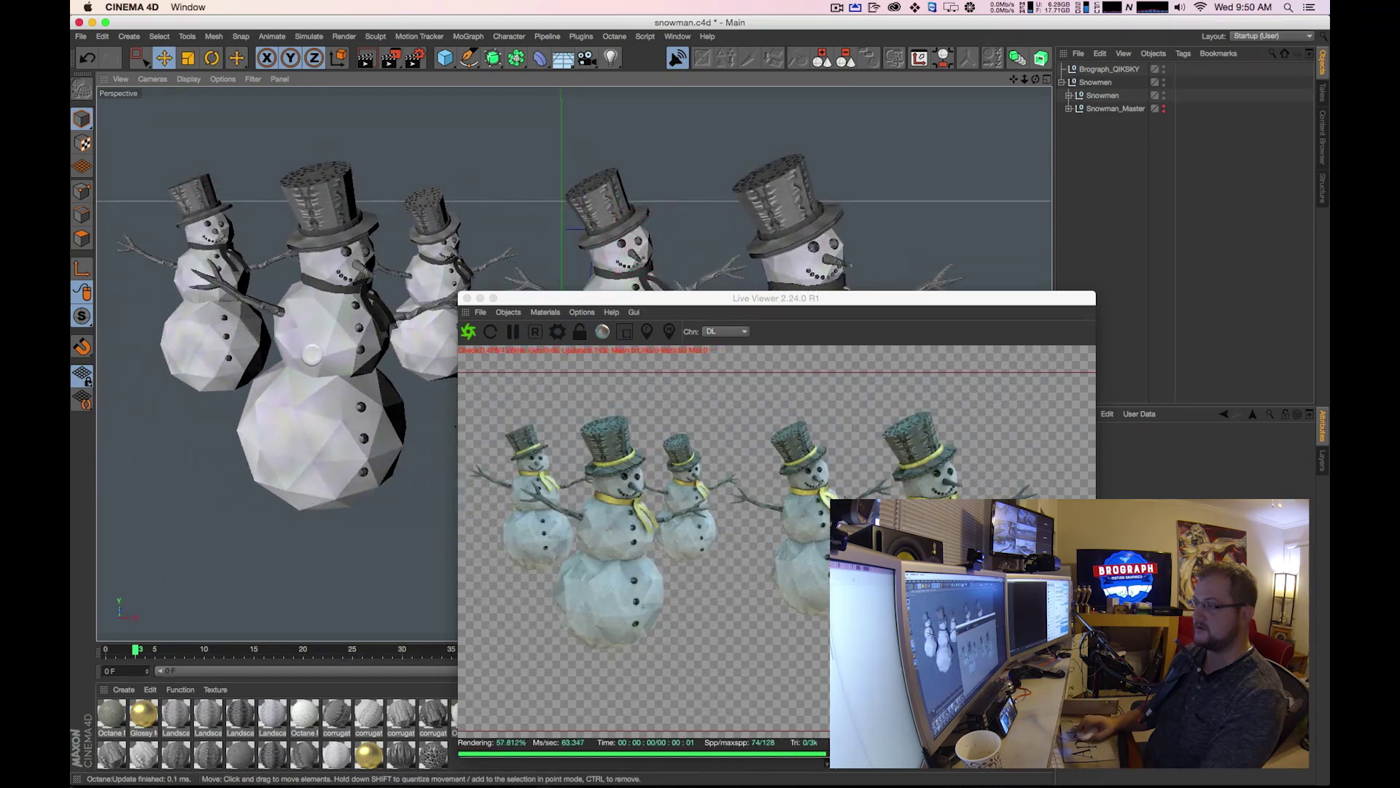
left_click(340, 324)
key("o")
left_click_drag(660, 178, 374, 413, "alt")
left_click_drag(591, 210, 594, 213, "alt")
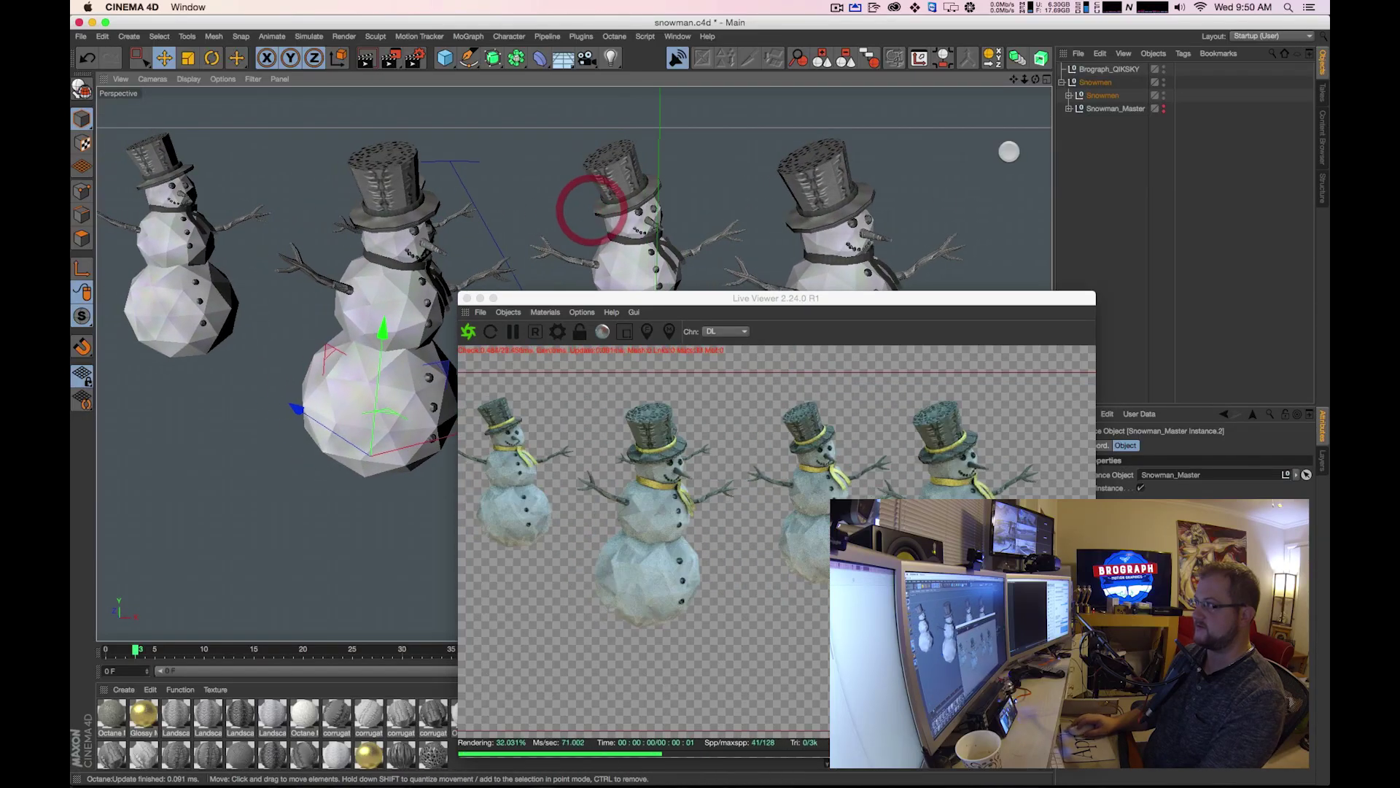
Select all five Snowman_Master instances and enable Render Instance, orbiting to check the render.
left_click(1068, 95)
left_click(1135, 161, "shift")
left_click_drag(1039, 299, 977, 314)
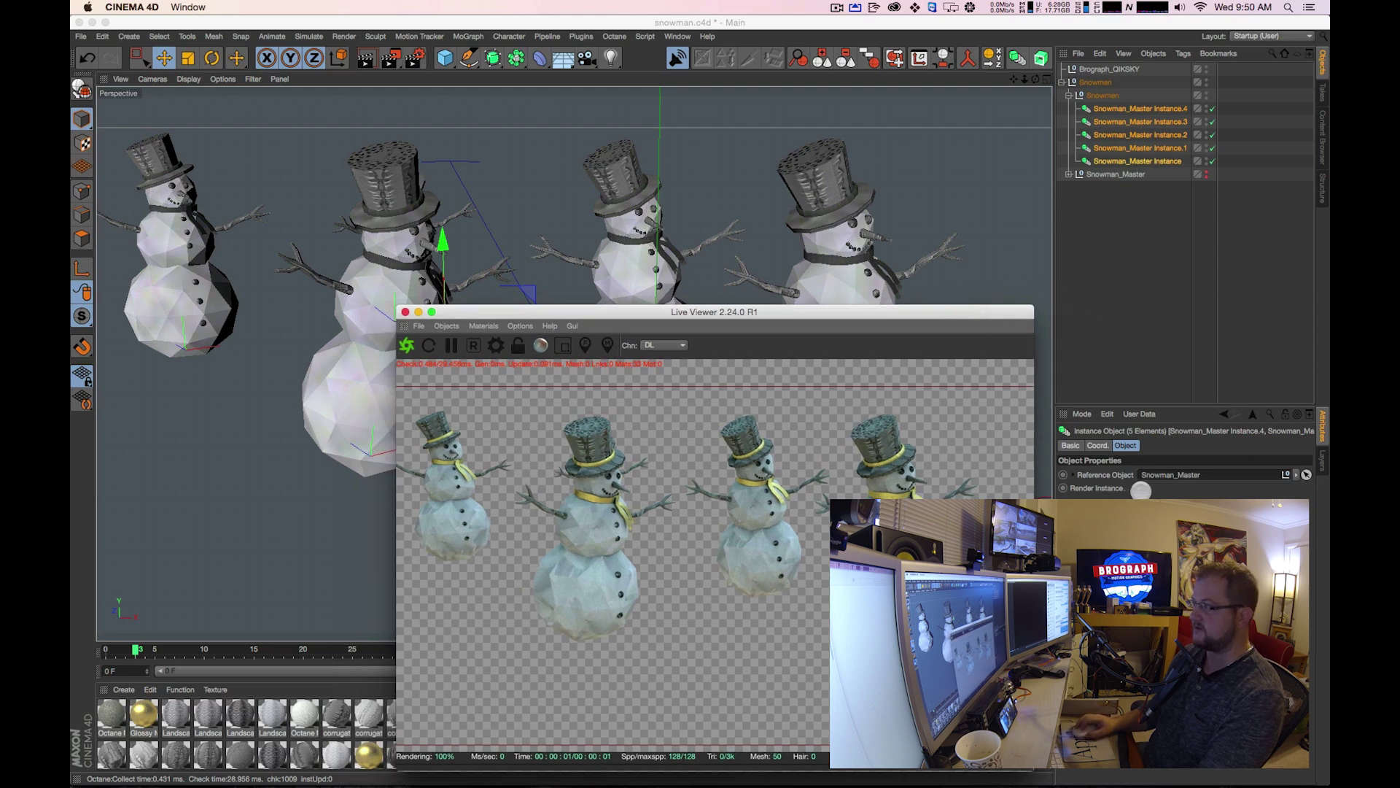
left_click(1140, 488)
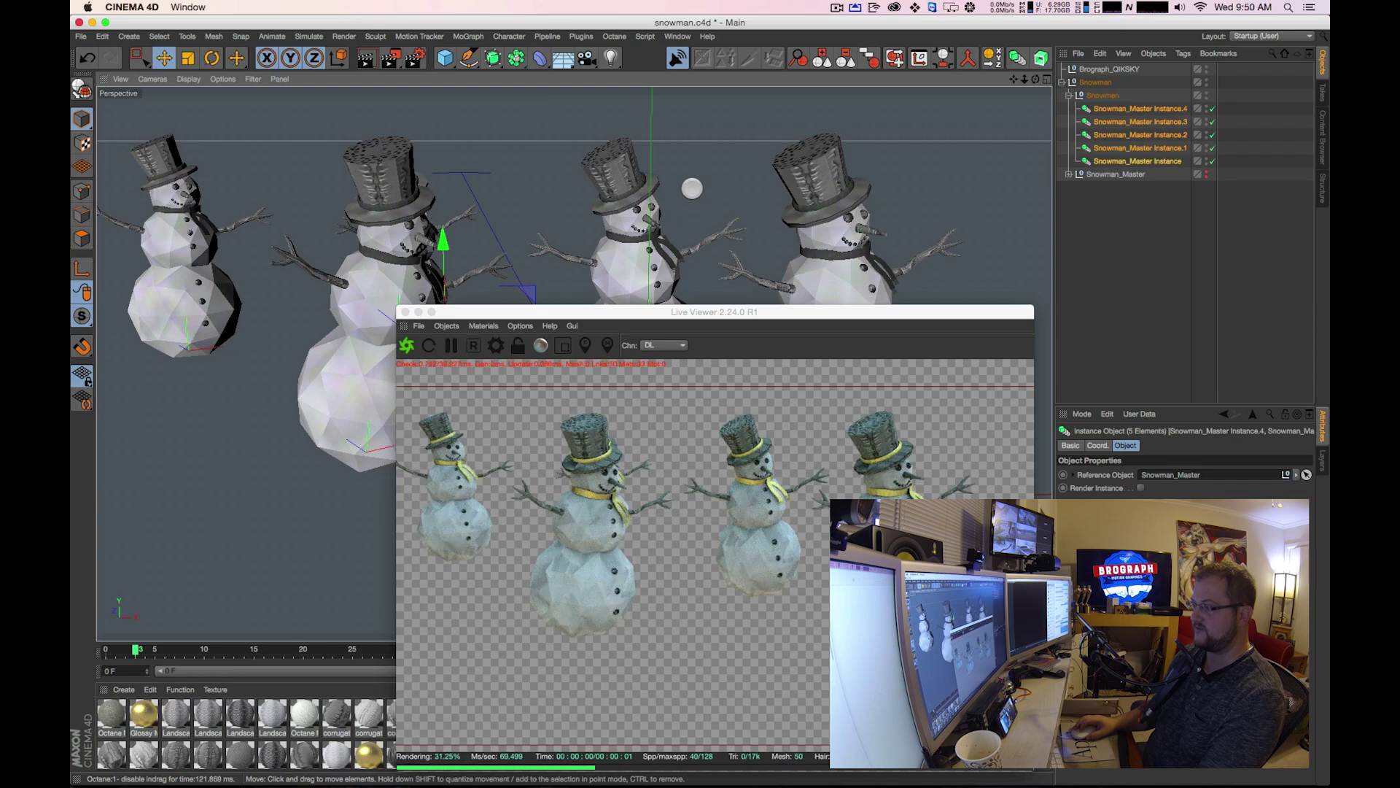
left_click_drag(700, 212, 737, 196, "alt")
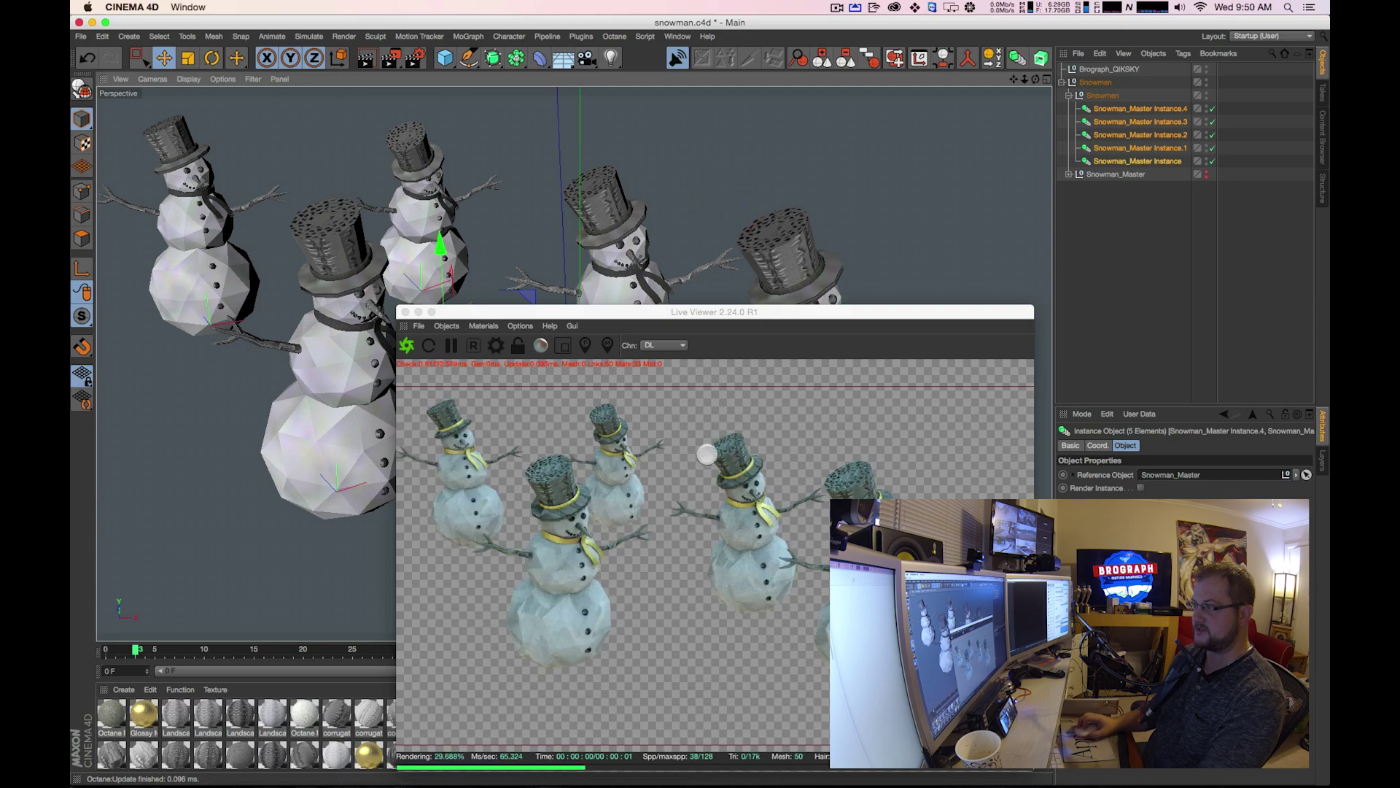
left_click_drag(645, 249, 638, 220, "alt")
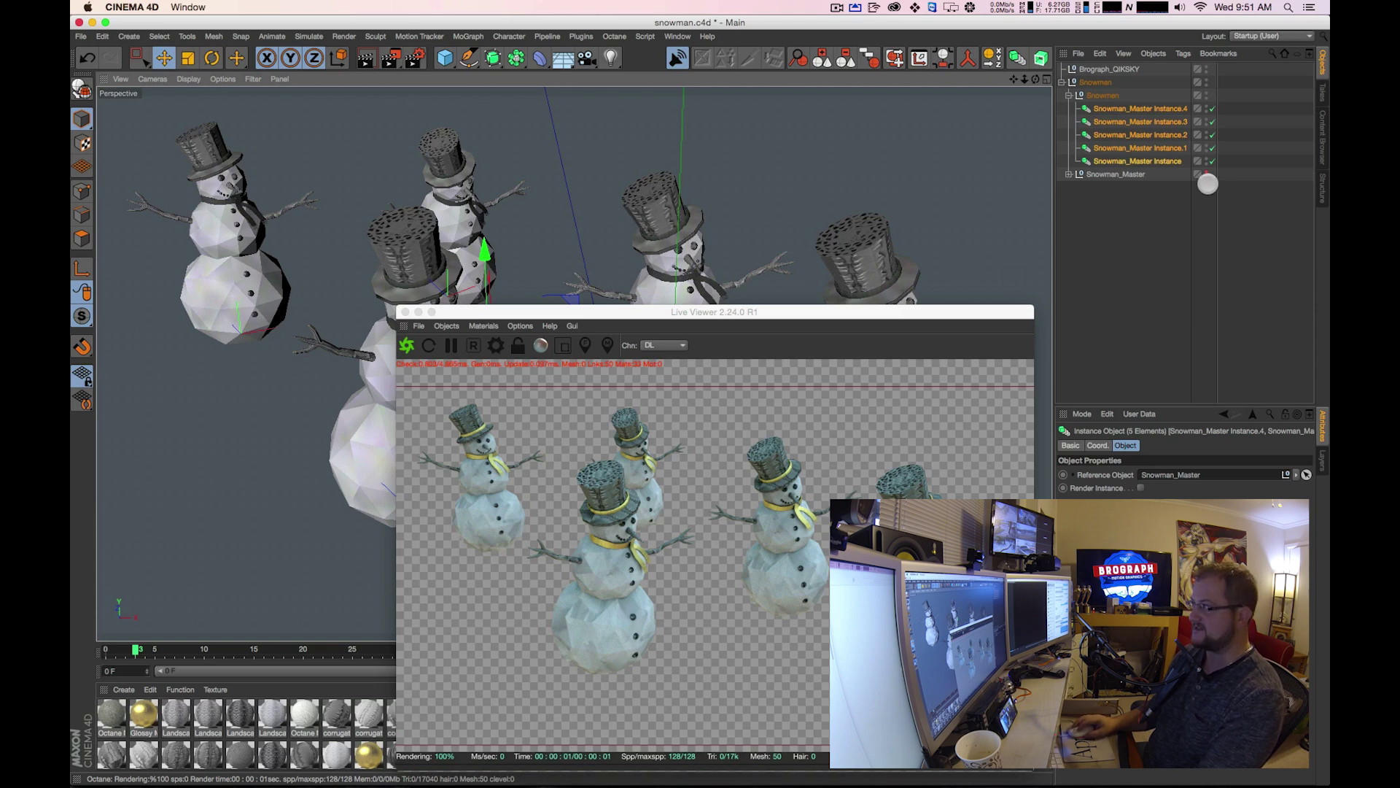
left_click(1140, 487)
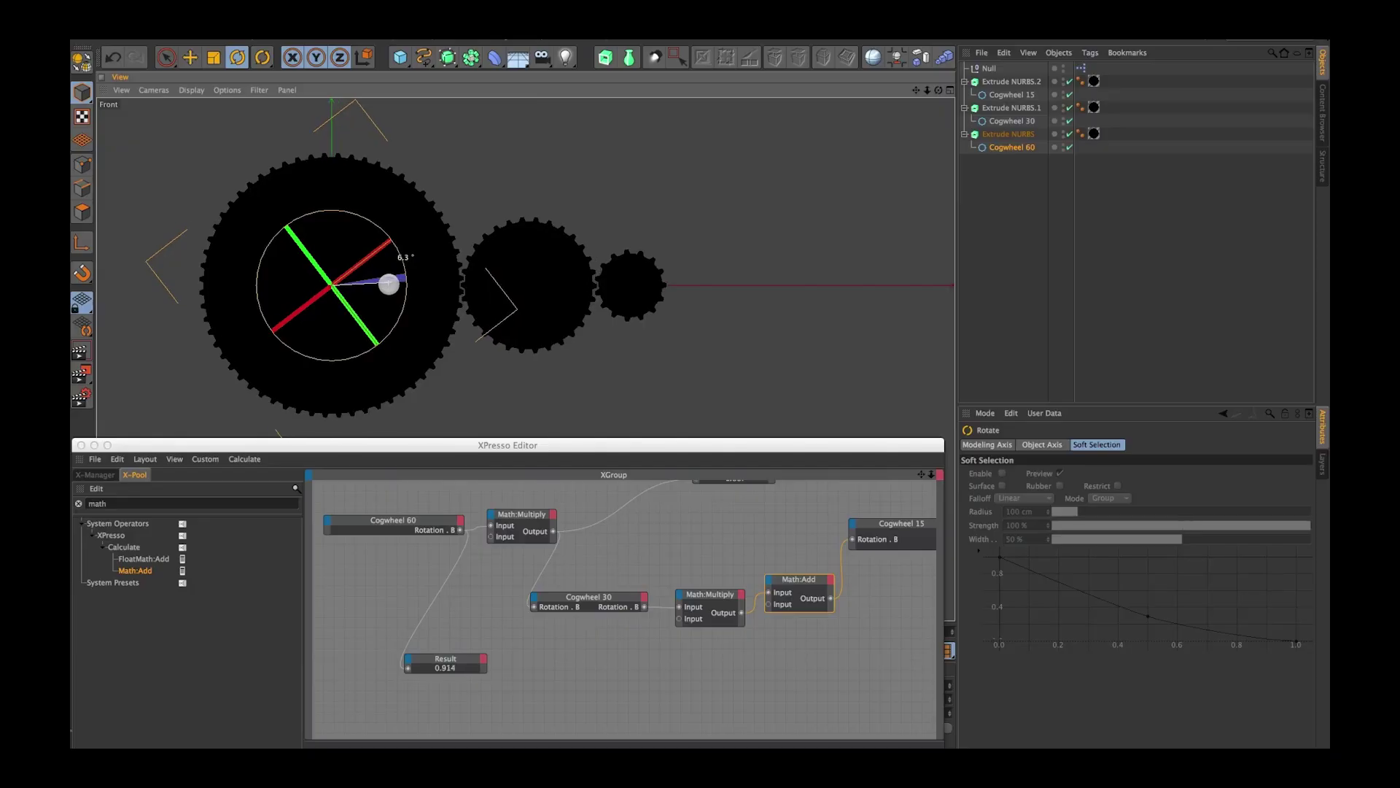
left_click_drag(387, 282, 394, 298)
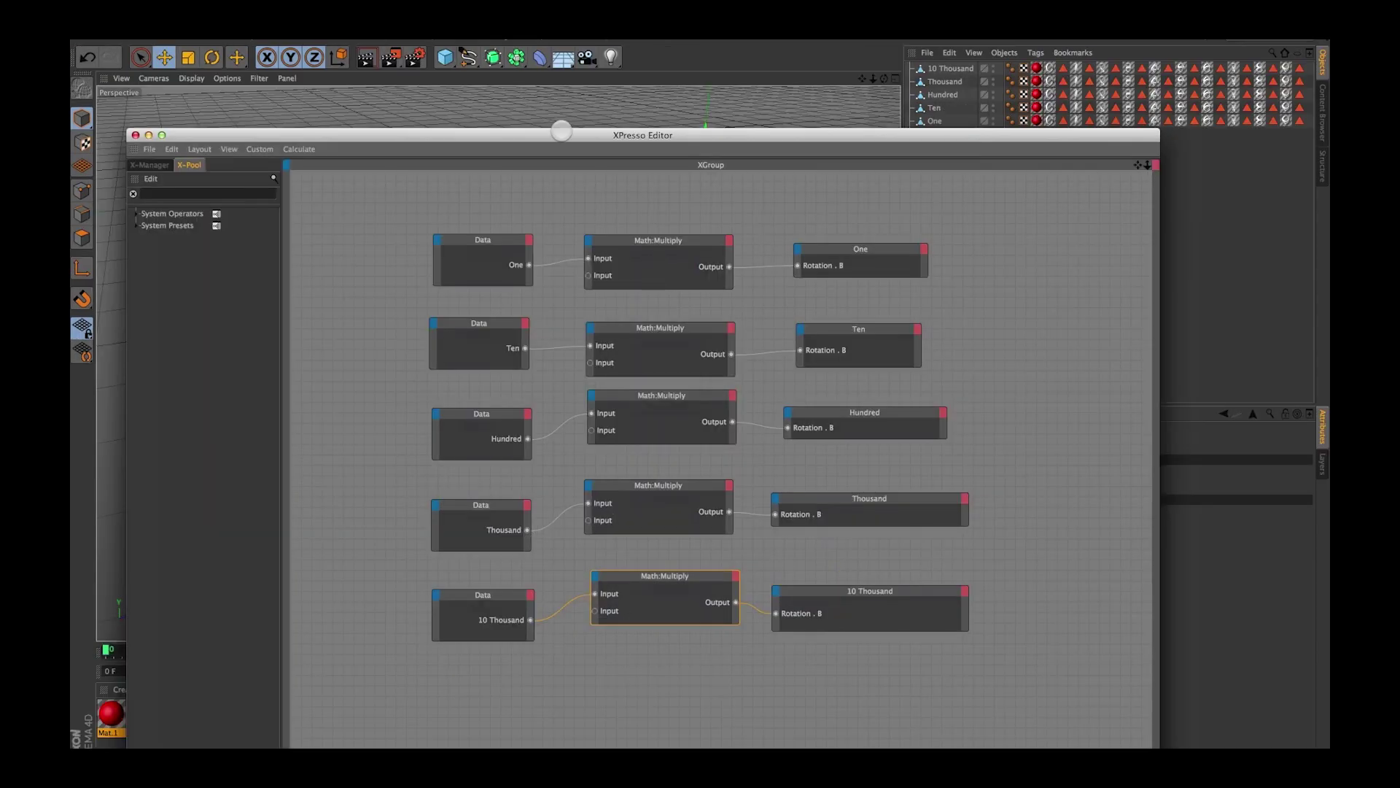